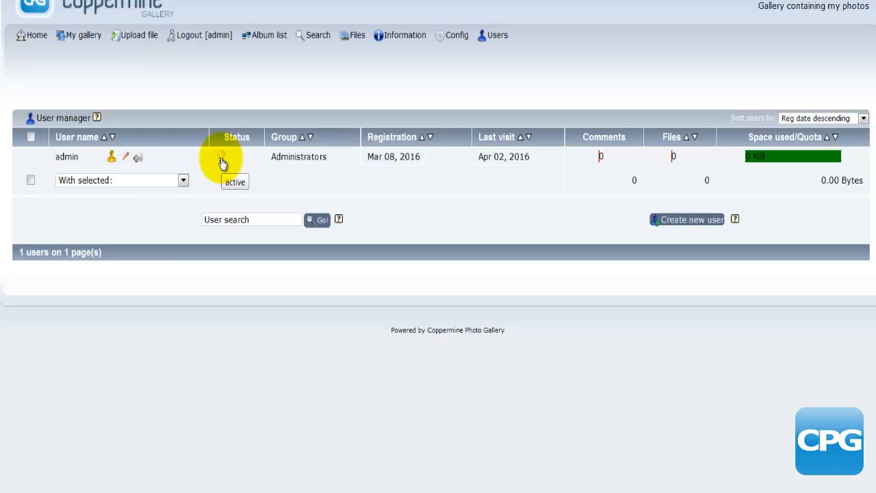
# Open the admin's own profile from the user manager and review its editable fields, from email to biography.
pyautogui.doubleClick(301, 158)
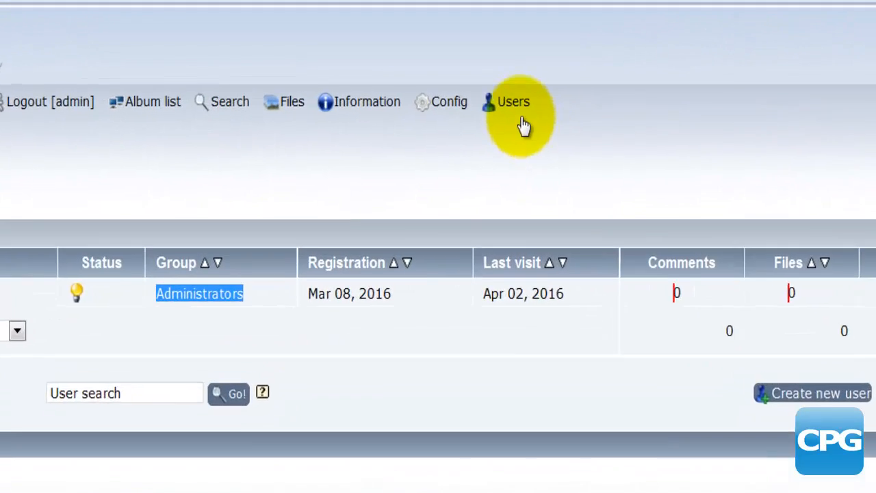
pyautogui.moveTo(523, 122)
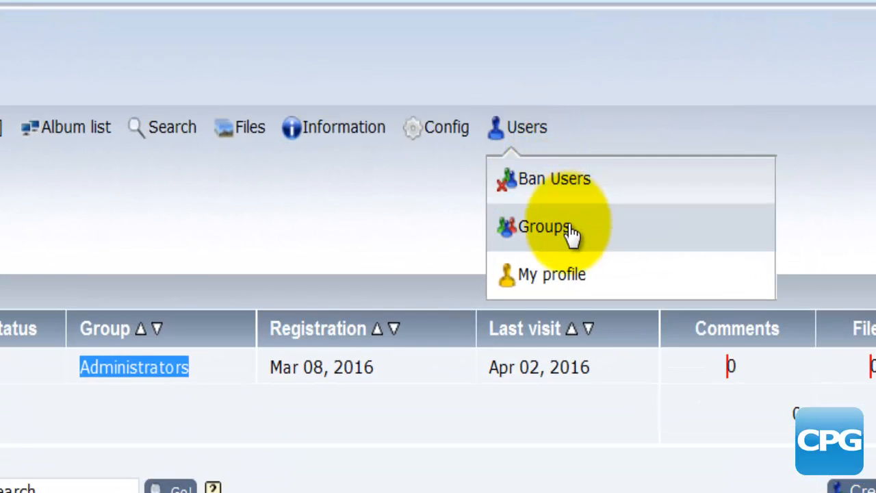
pyautogui.click(626, 292)
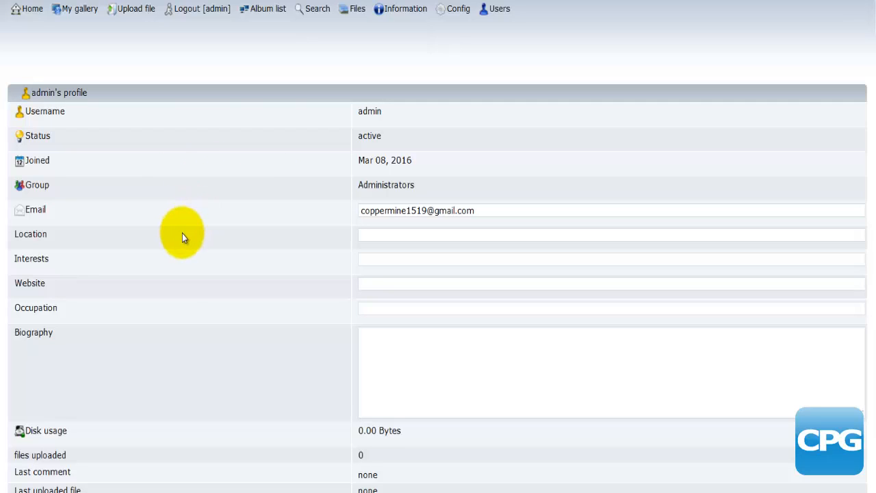
pyautogui.scroll(-2, 182, 235)
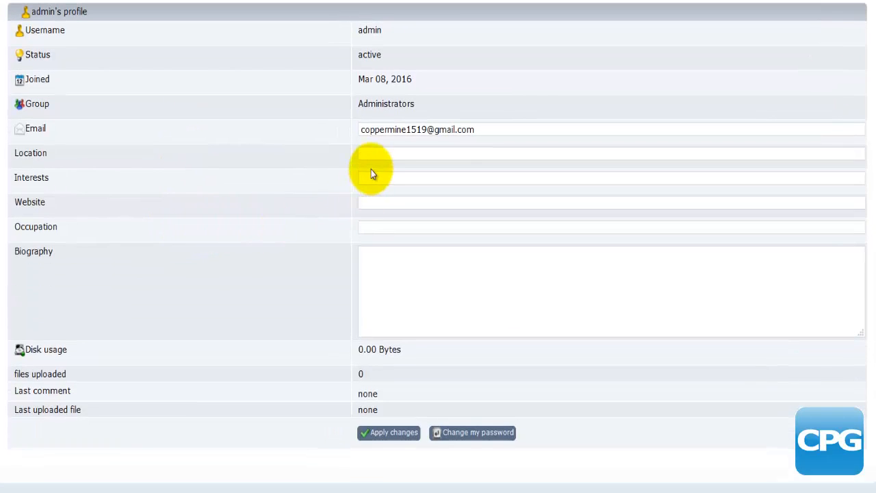
pyautogui.click(385, 201)
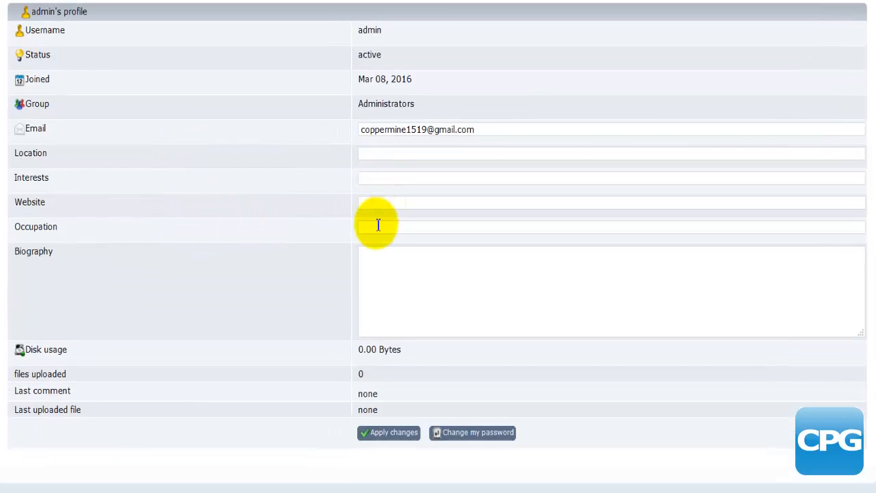
pyautogui.click(387, 268)
pyautogui.scroll(-1, 298, 278)
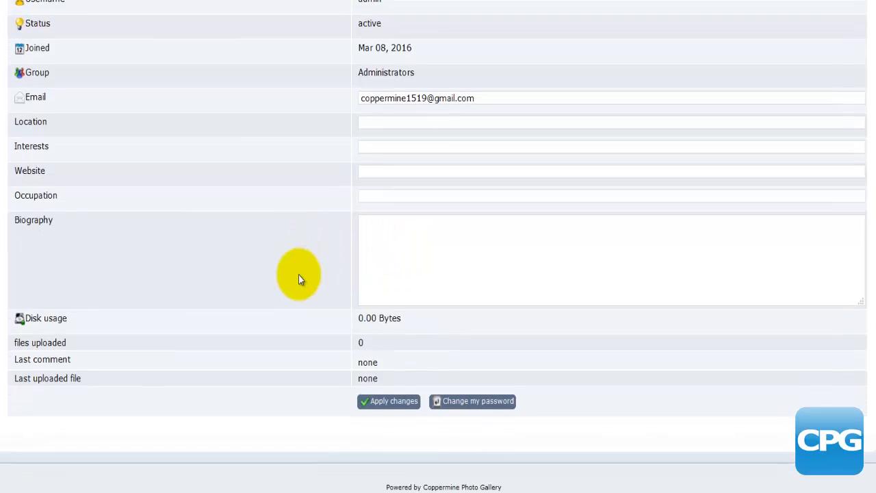
pyautogui.scroll(2, 299, 278)
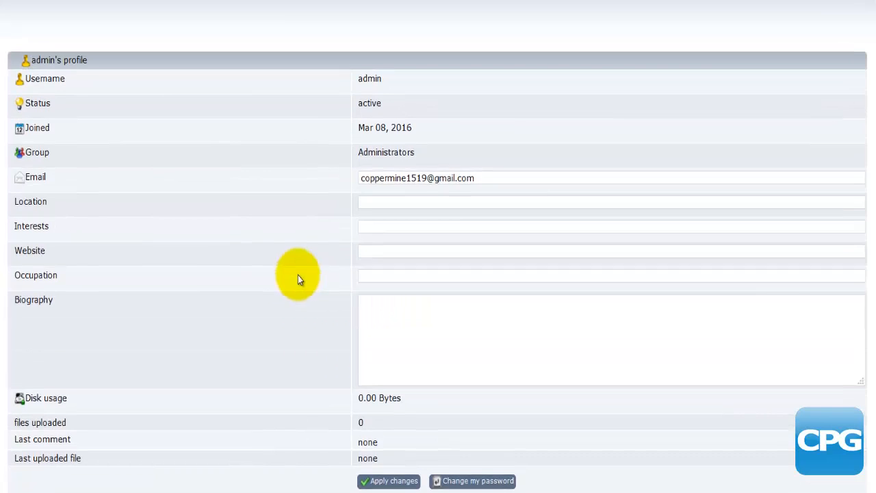
pyautogui.scroll(1, 298, 279)
# Return to the user manager, reopen the admin's own profile and check the Location, Interests and Website fields.
pyautogui.hotkey('alt', 'Left')
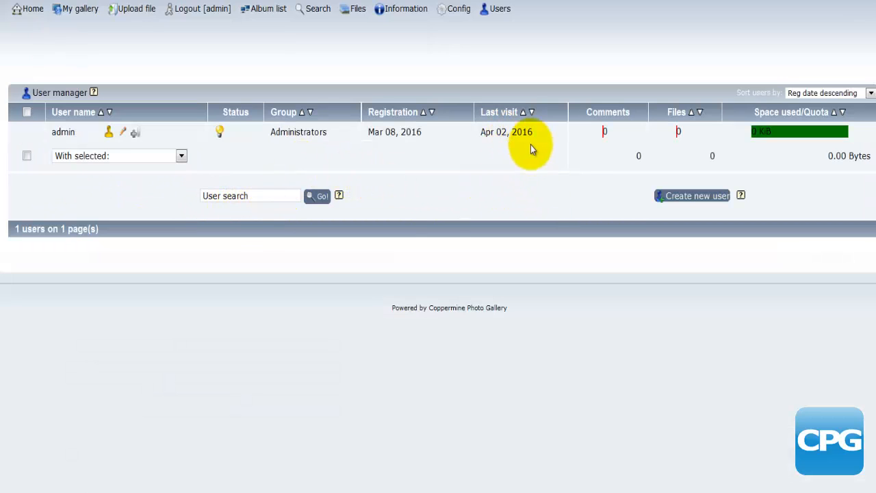
pyautogui.moveTo(512, 28)
pyautogui.click(524, 87)
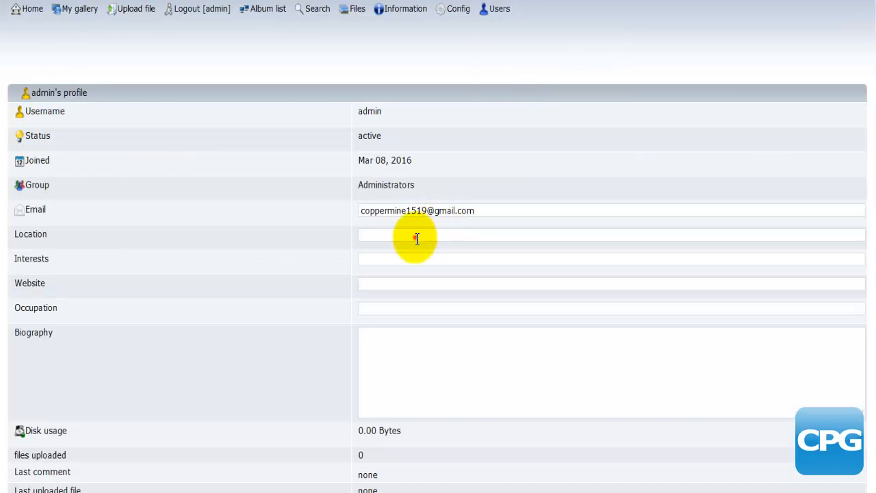
pyautogui.click(416, 237)
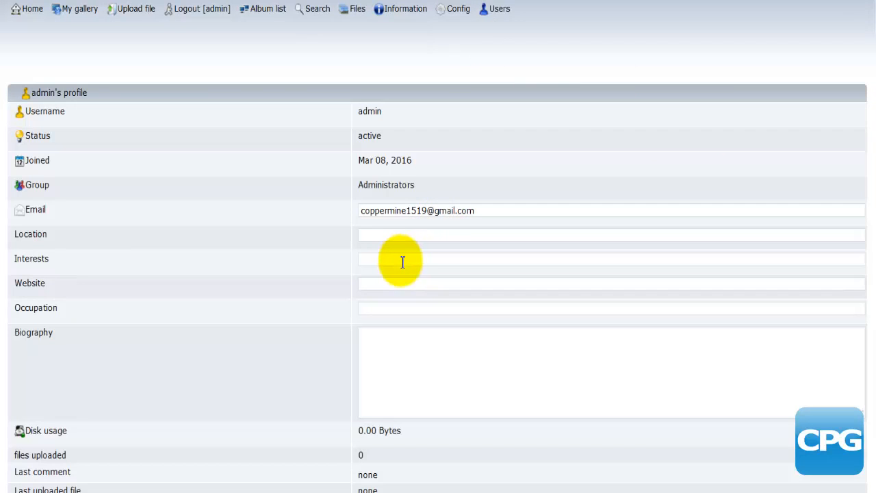
pyautogui.click(401, 260)
pyautogui.click(383, 285)
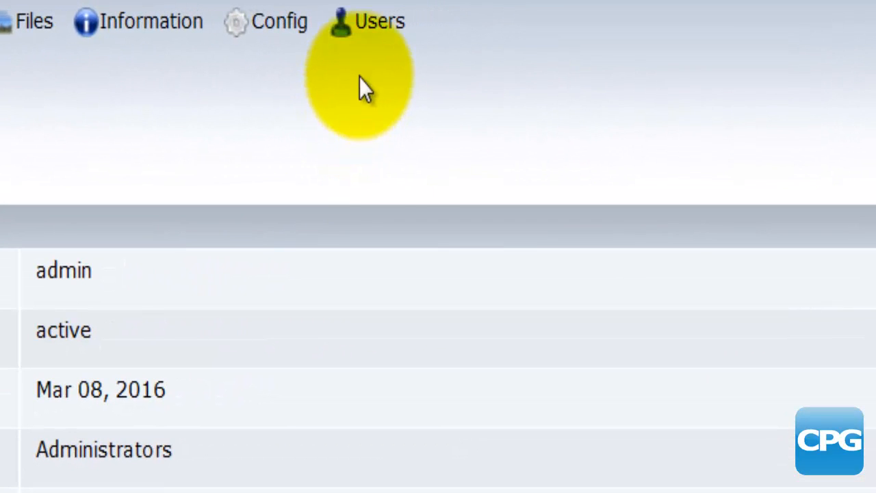
# Open the group manager and examine the Administrators, Registered and Guests groups.
pyautogui.moveTo(499, 15)
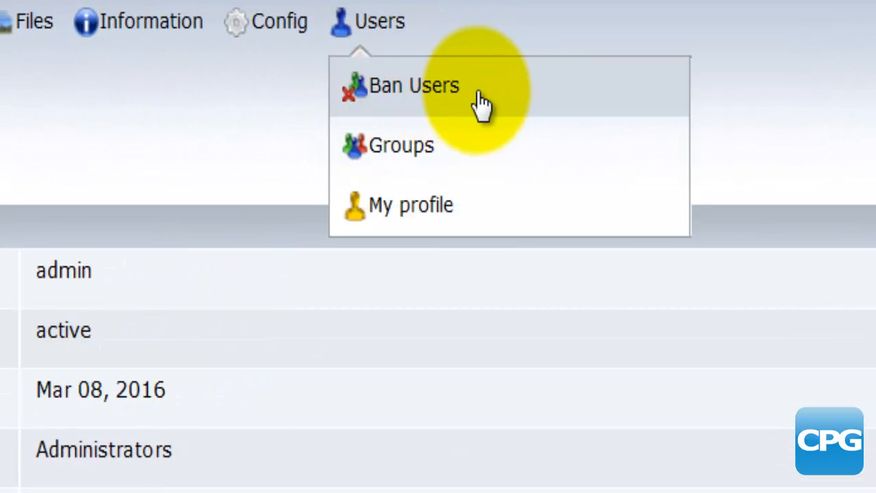
pyautogui.click(473, 152)
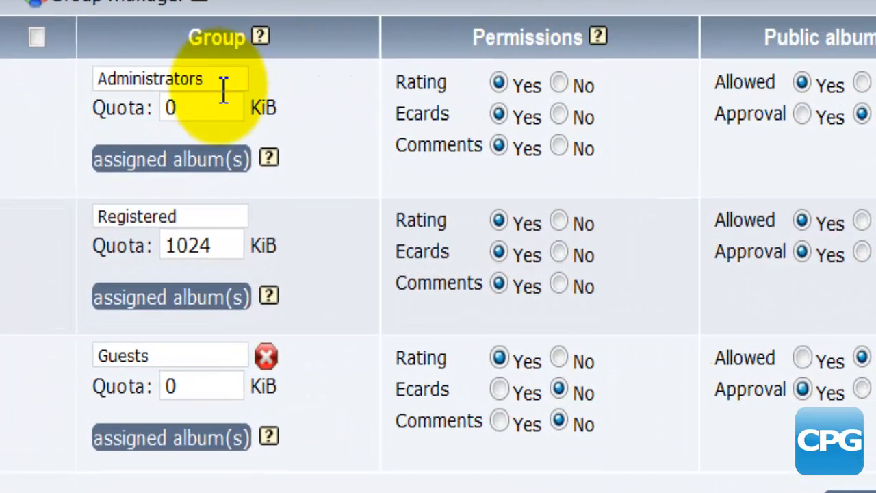
pyautogui.click(222, 83)
pyautogui.click(195, 221)
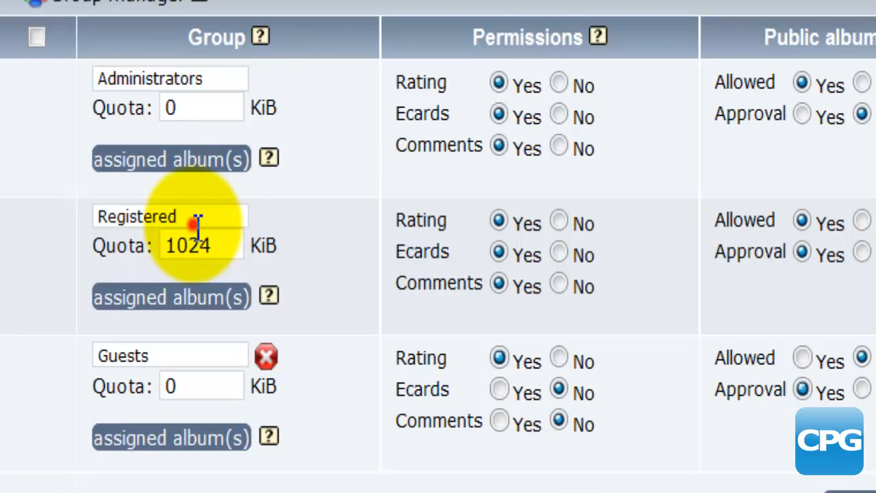
pyautogui.click(170, 356)
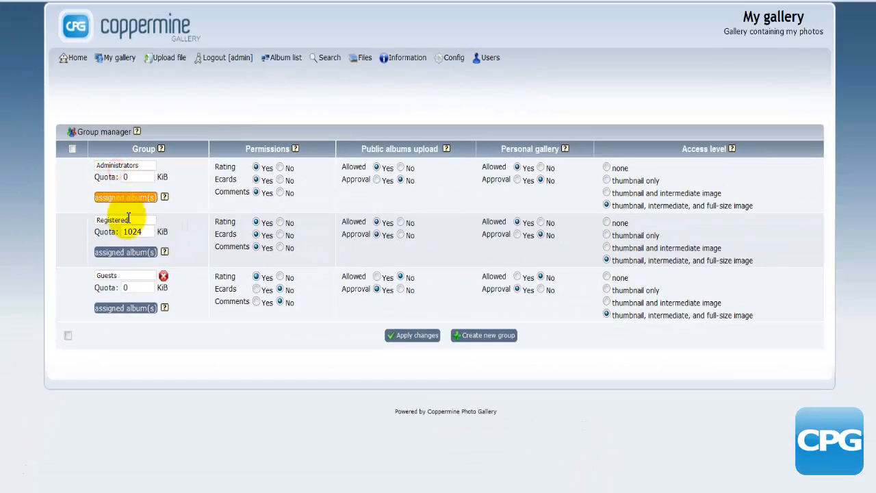
pyautogui.click(169, 213)
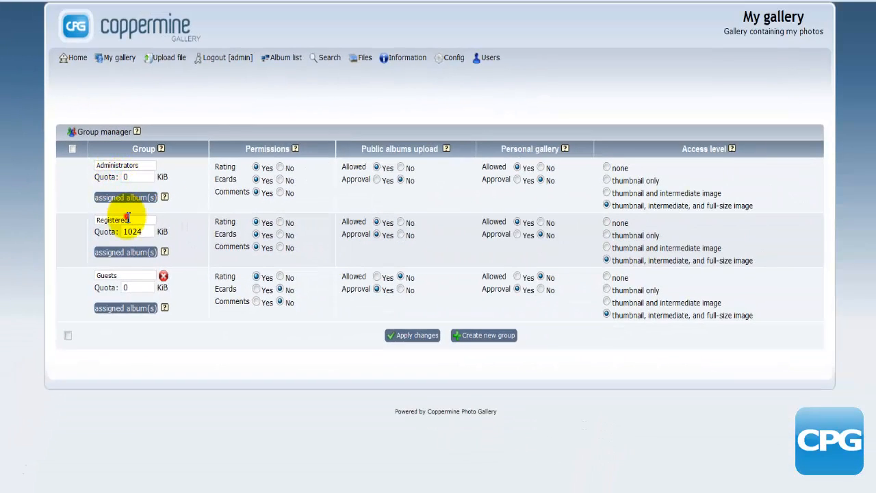
pyautogui.click(127, 276)
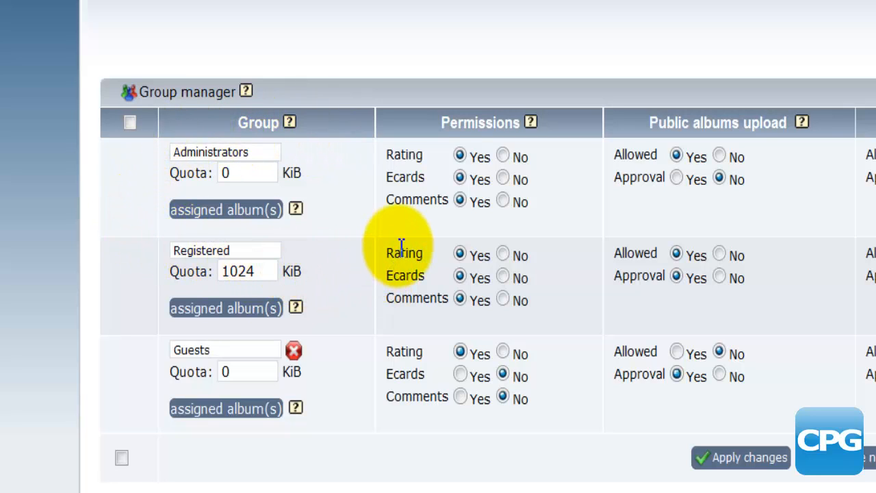
# Examine the Rating, Ecards and Comments permissions of the Administrators and Guests groups.
pyautogui.doubleClick(414, 156)
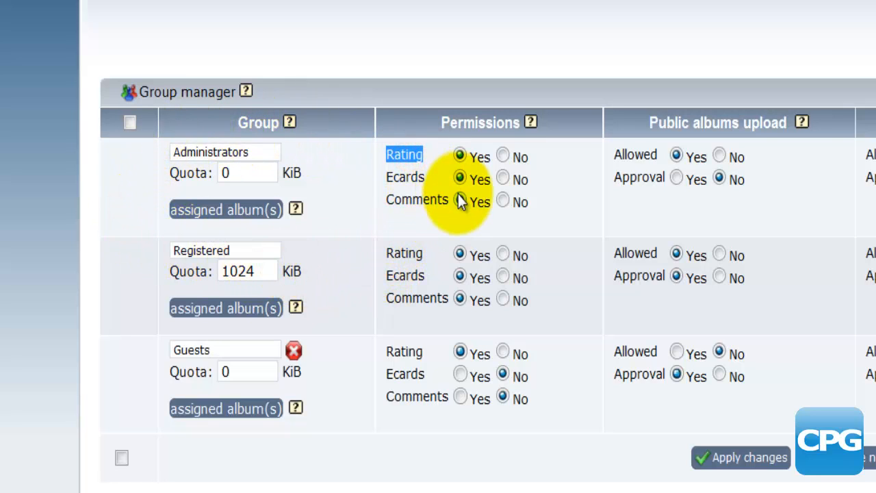
pyautogui.doubleClick(409, 175)
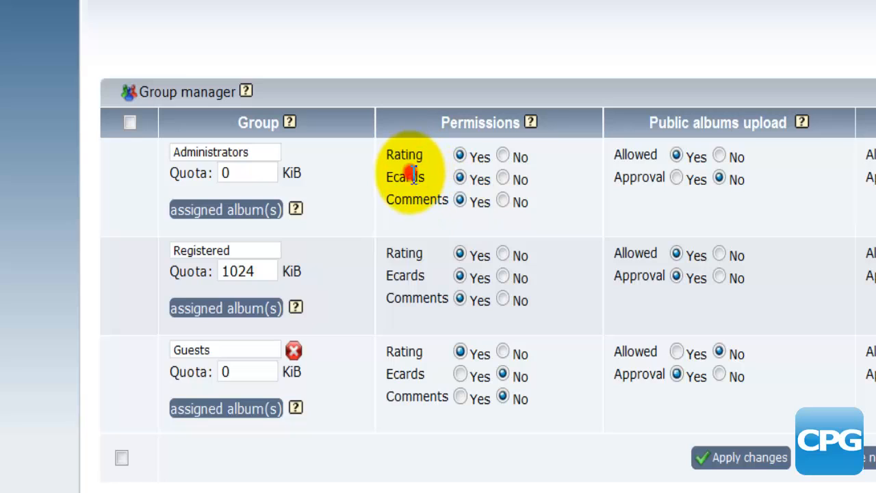
pyautogui.doubleClick(414, 198)
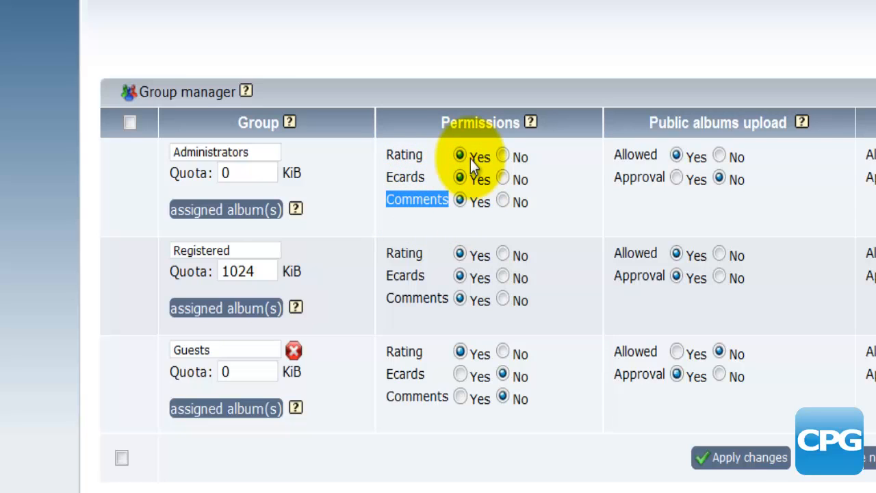
pyautogui.click(464, 240)
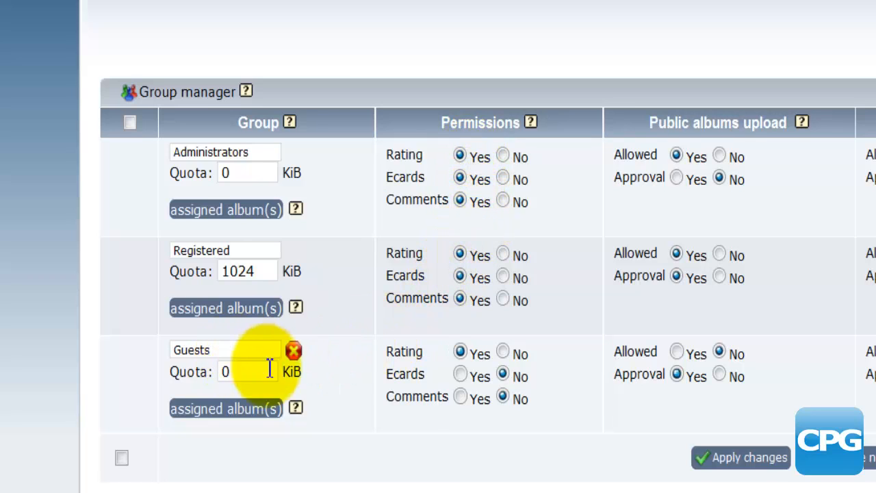
pyautogui.doubleClick(404, 351)
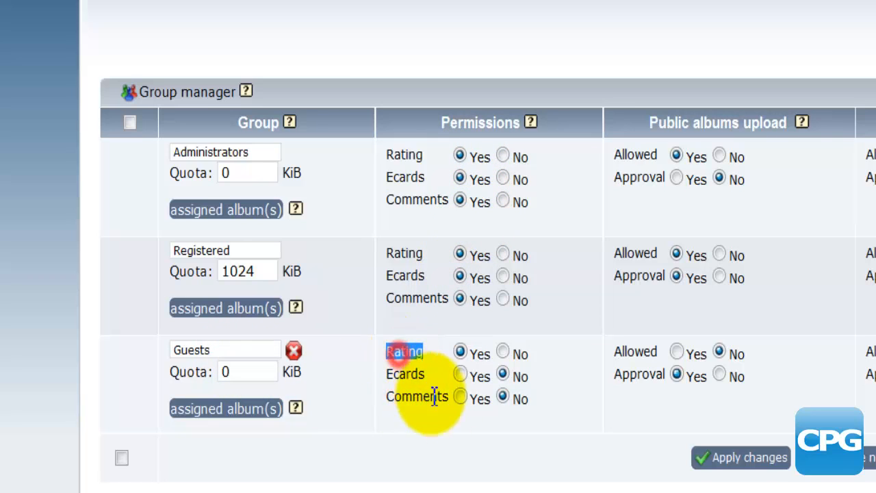
pyautogui.doubleClick(405, 376)
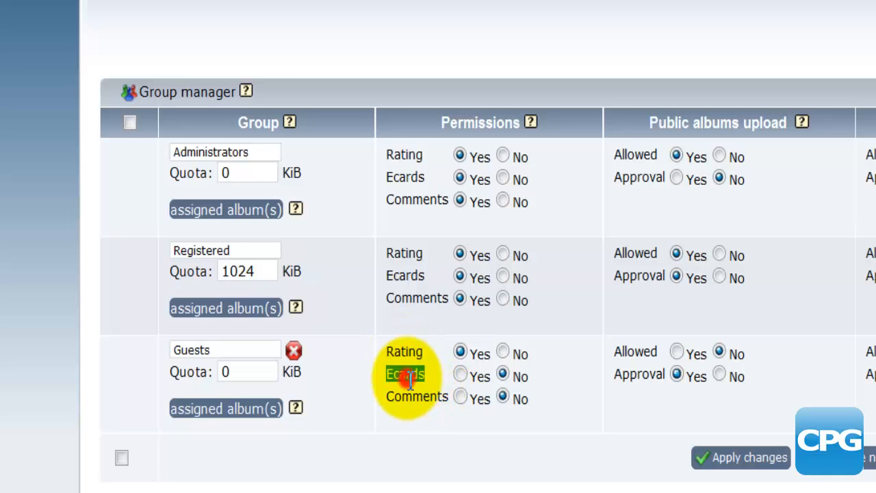
pyautogui.doubleClick(409, 398)
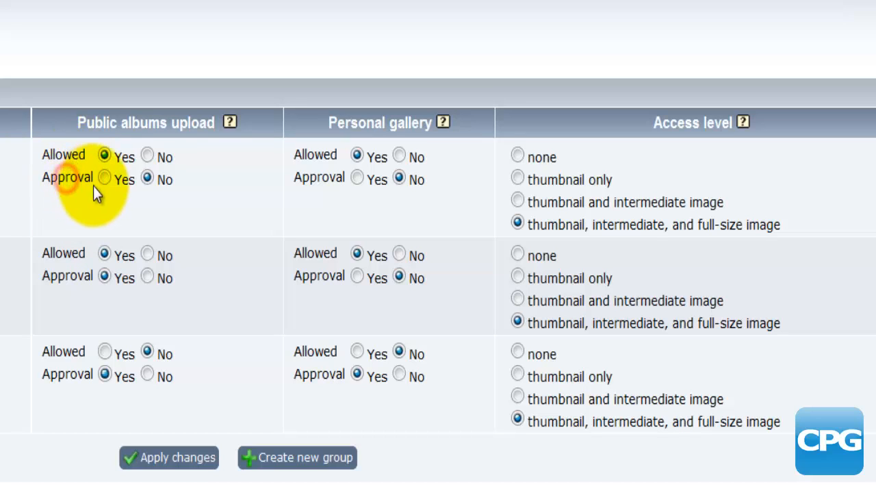
# Examine the Allowed and Approval settings for public albums upload across the Administrators, Registered and Guests groups.
pyautogui.doubleClick(161, 184)
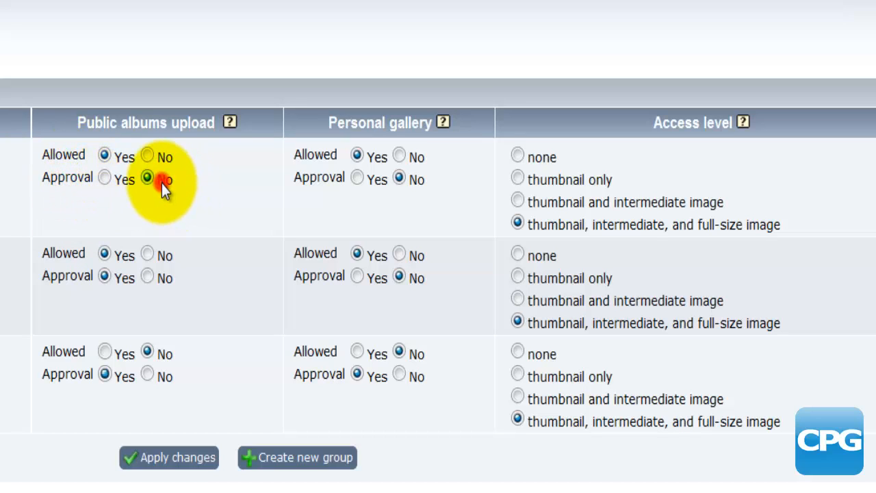
pyautogui.click(194, 198)
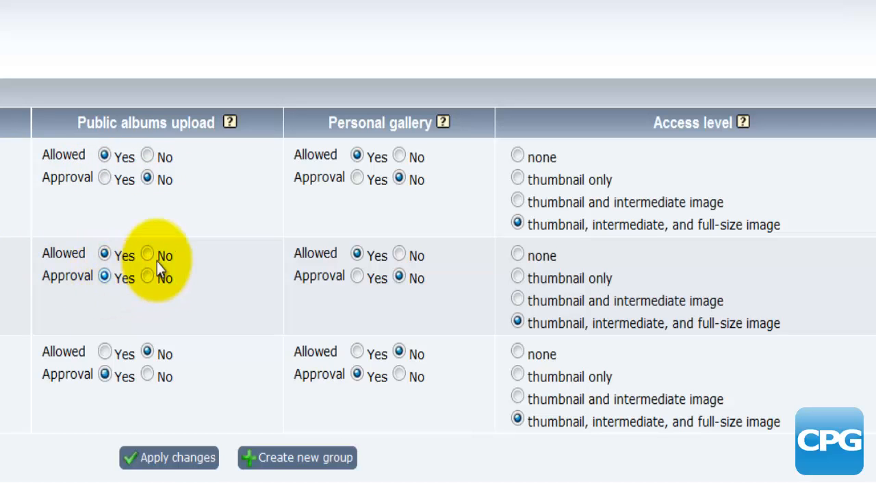
pyautogui.doubleClick(53, 256)
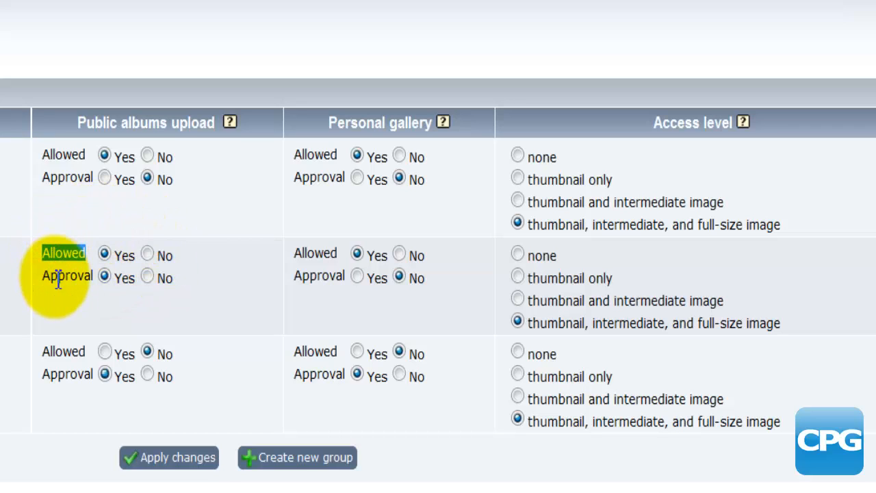
pyautogui.doubleClick(59, 276)
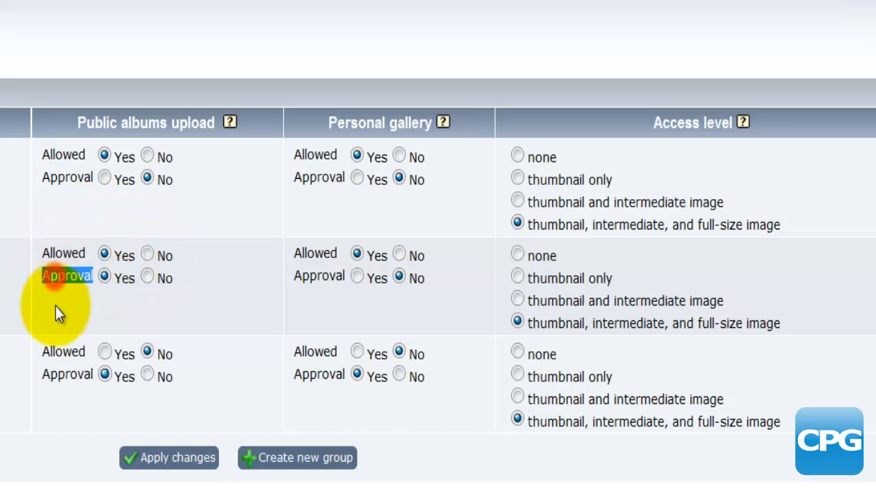
pyautogui.doubleClick(65, 349)
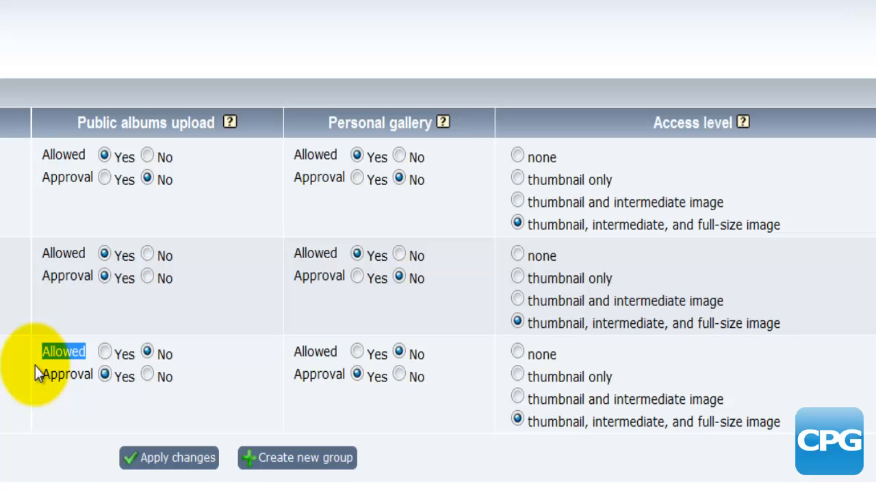
pyautogui.doubleClick(60, 374)
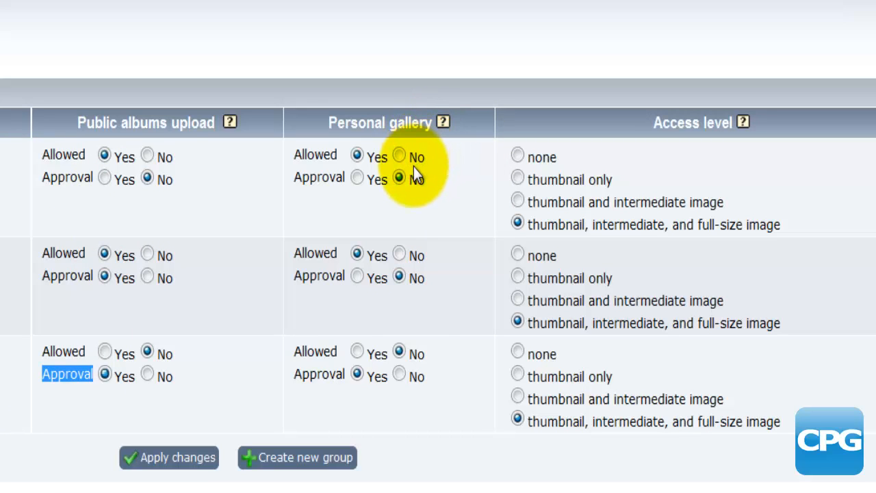
# Examine the personal gallery's Allowed and Approval settings for Administrators and Registered, comparing them with the Registered group's public upload approval.
pyautogui.doubleClick(310, 154)
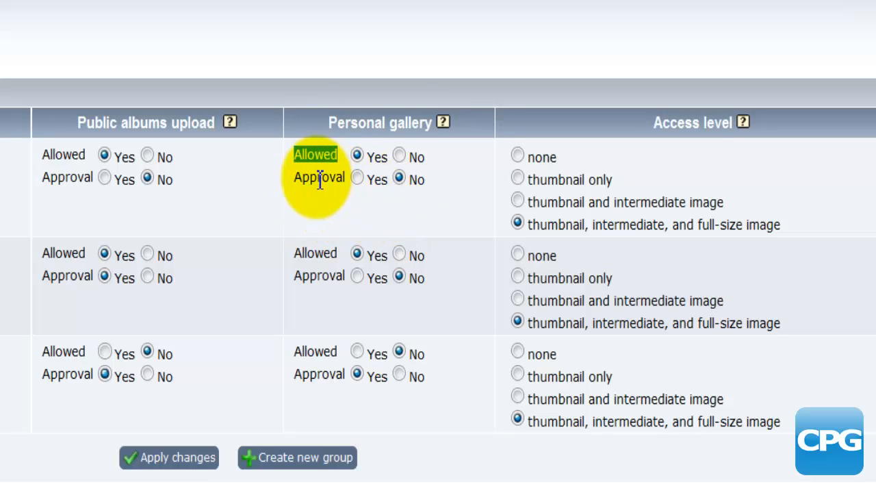
pyautogui.doubleClick(317, 177)
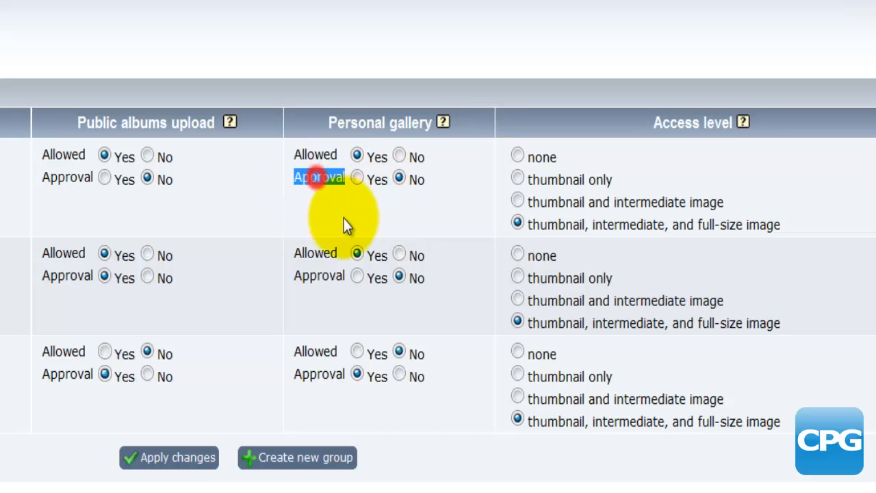
pyautogui.doubleClick(316, 254)
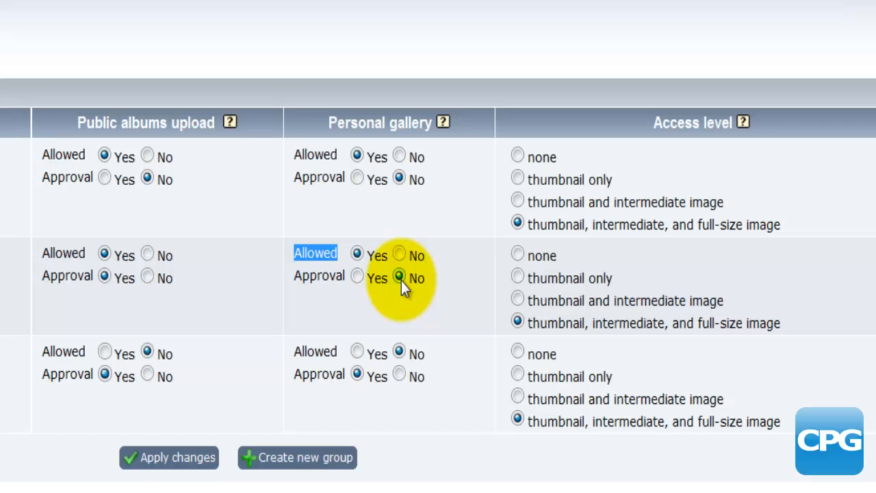
pyautogui.doubleClick(319, 180)
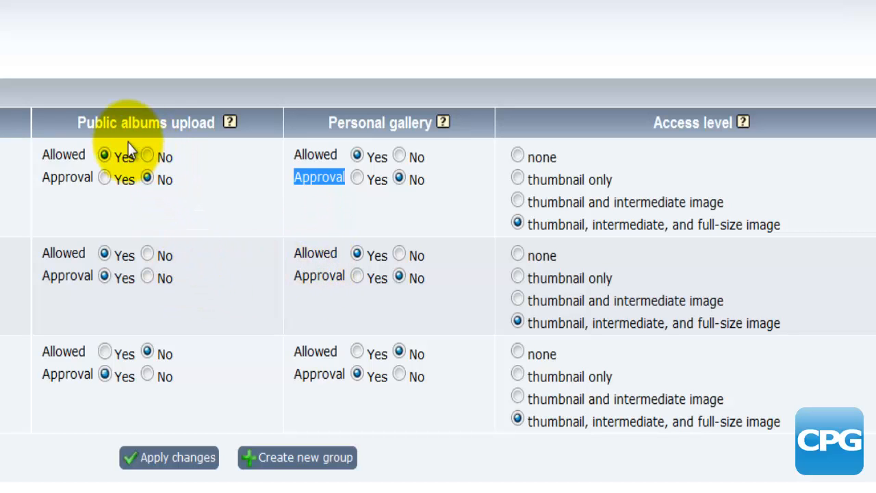
pyautogui.doubleClick(69, 276)
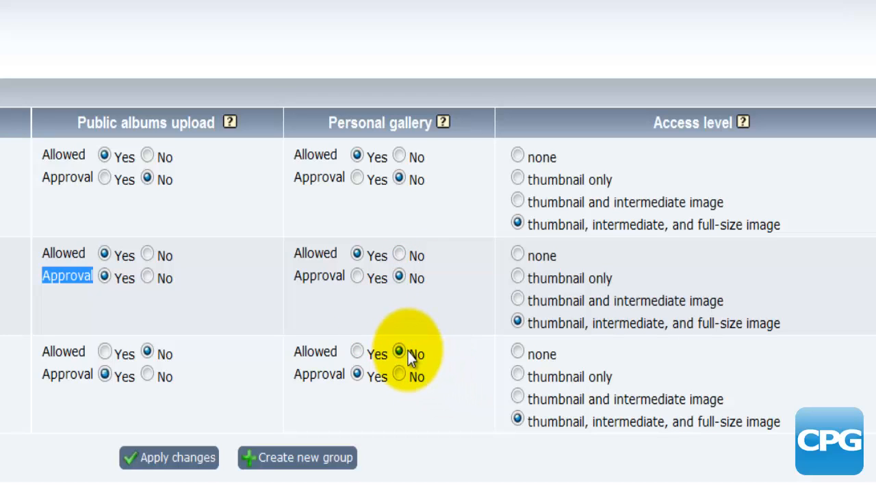
# Examine the Guests group's personal gallery approval, try the thumbnail only access level, and restore thumbnail, intermediate, and full-size image access.
pyautogui.doubleClick(327, 374)
pyautogui.click(397, 404)
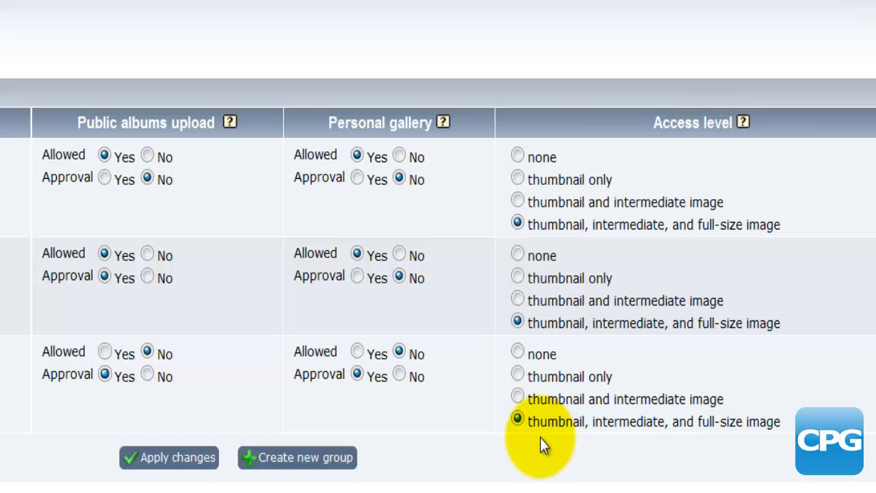
pyautogui.click(552, 377)
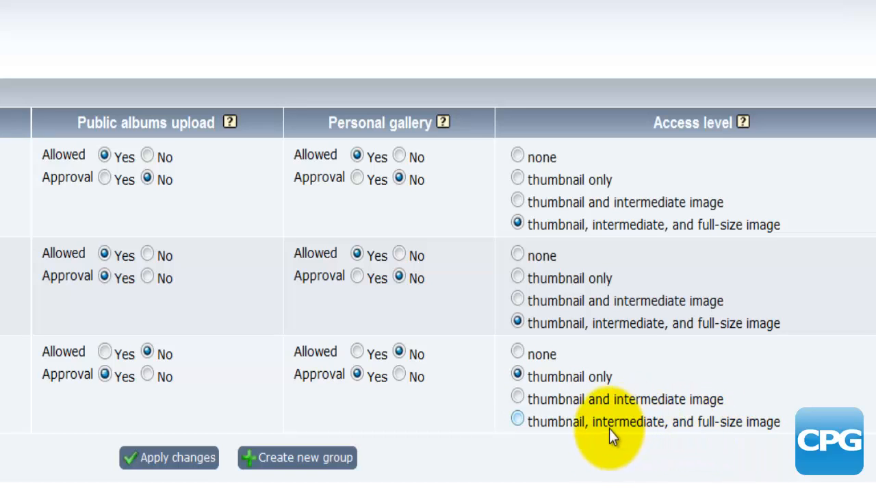
pyautogui.click(516, 419)
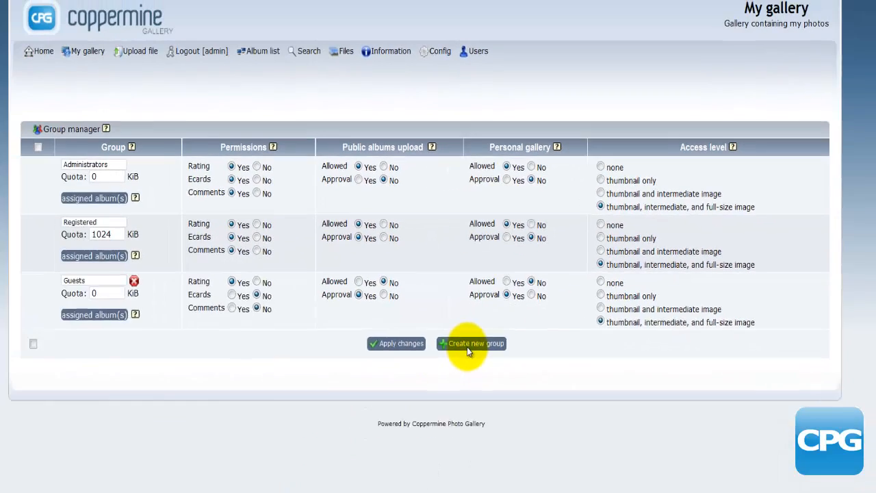
# Create a new group named Friends and set its Rating, Ecards and Comments permissions to Yes.
pyautogui.click(294, 465)
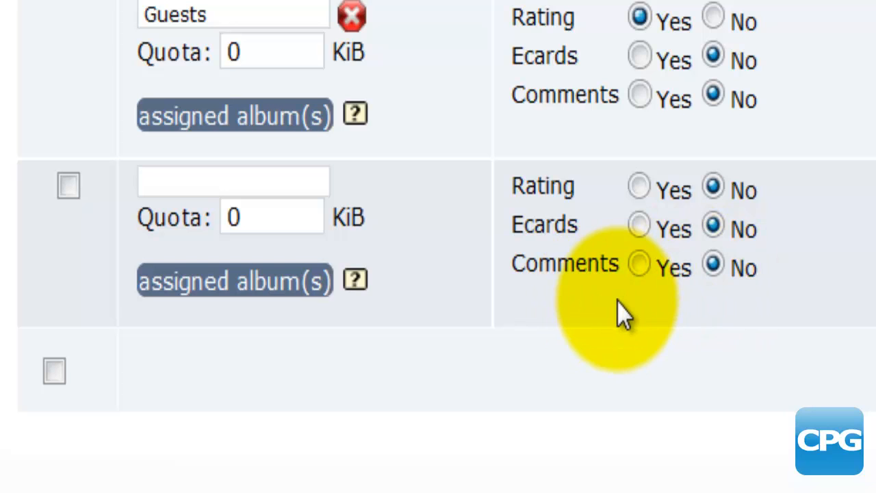
pyautogui.click(311, 194)
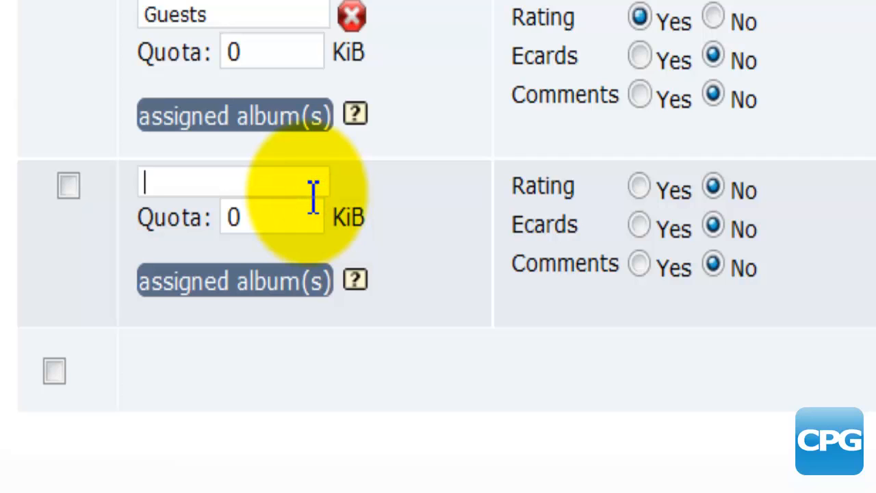
pyautogui.write('Friends')
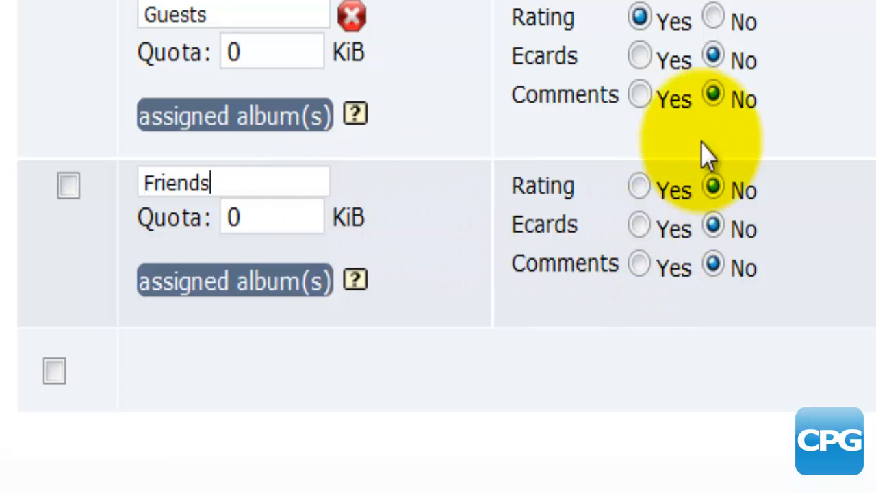
pyautogui.click(638, 187)
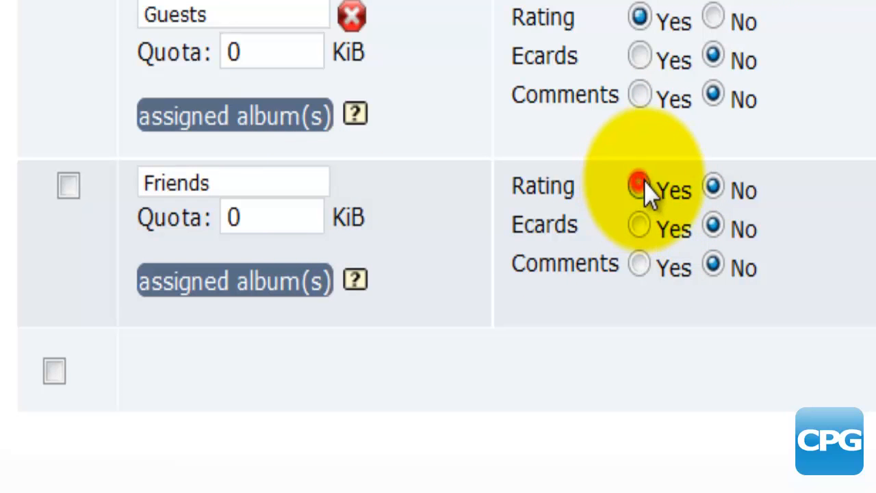
pyautogui.click(639, 226)
pyautogui.click(639, 266)
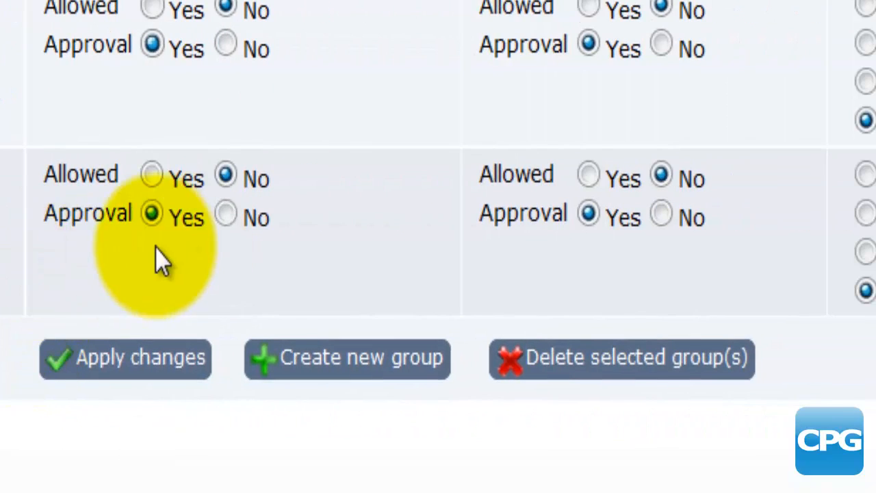
# Allow public albums upload and a personal gallery for the Friends group with full-size image access, and apply the changes.
pyautogui.click(152, 175)
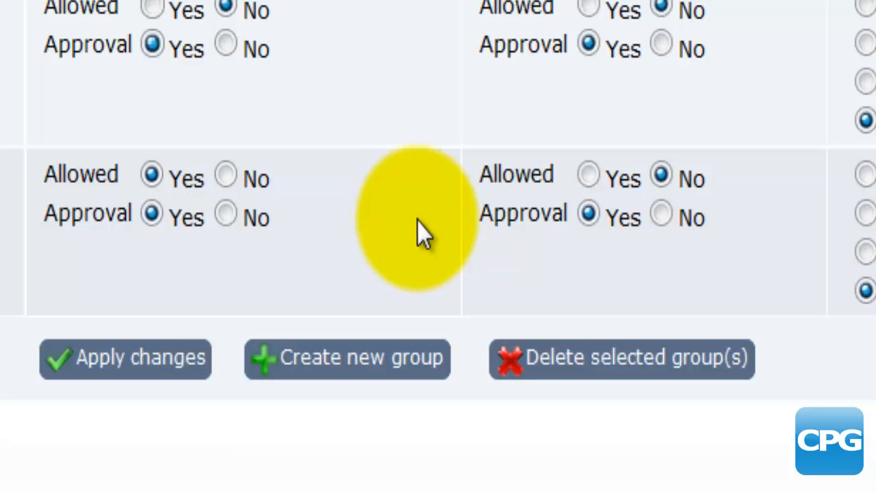
pyautogui.click(589, 175)
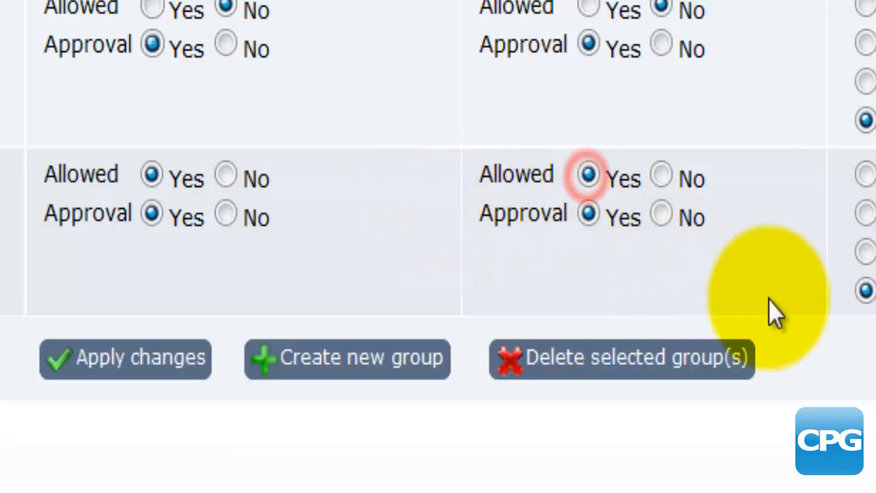
pyautogui.click(865, 291)
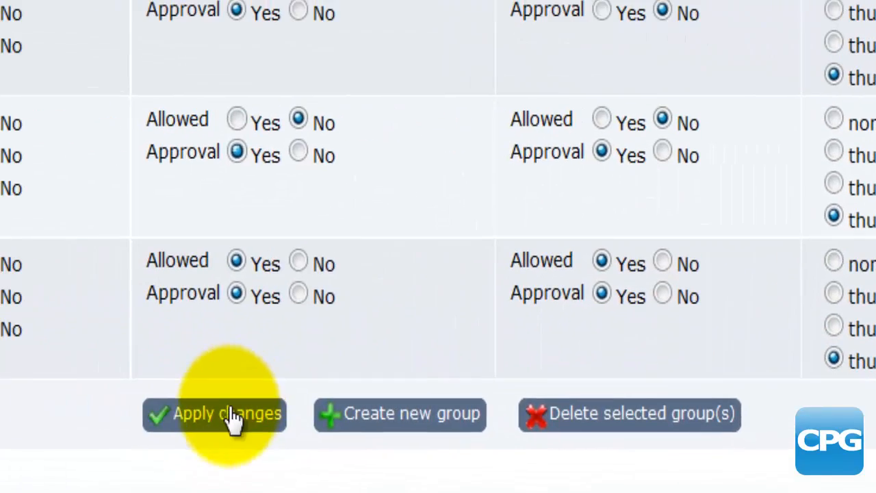
pyautogui.click(217, 408)
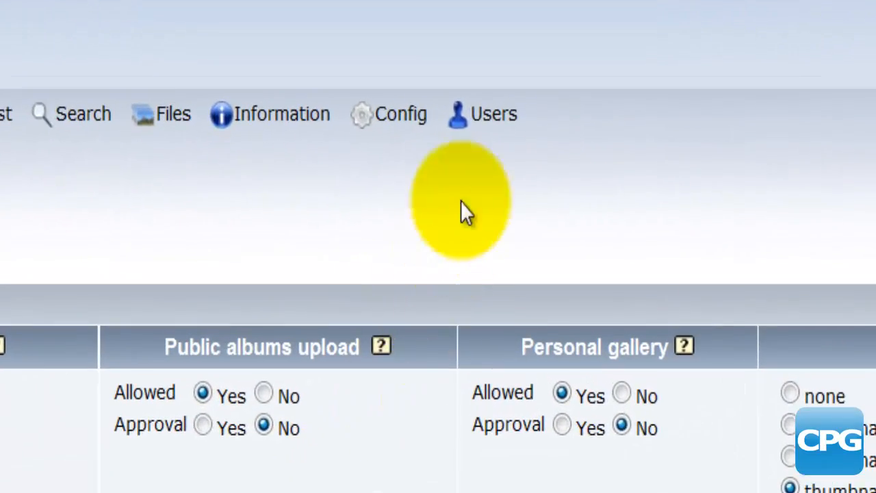
# Open the form for creating a new user from the user manager and examine its user name and password fields.
pyautogui.moveTo(479, 61)
pyautogui.click(472, 108)
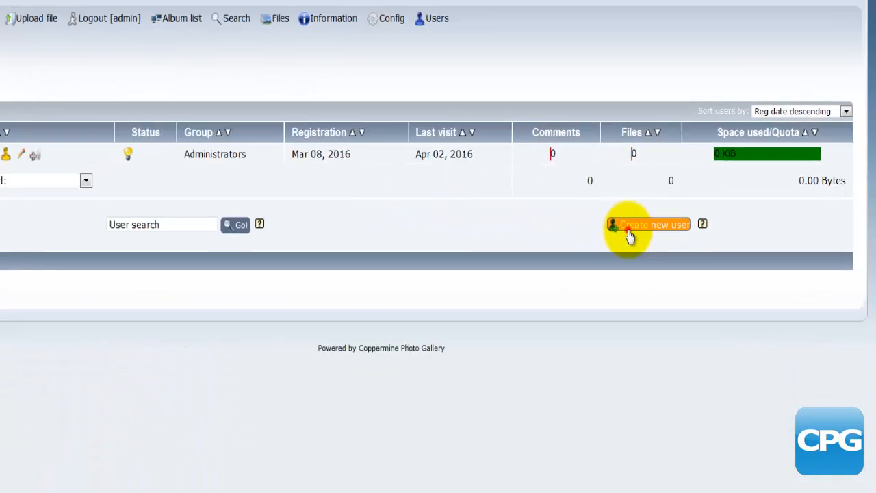
pyautogui.click(419, 291)
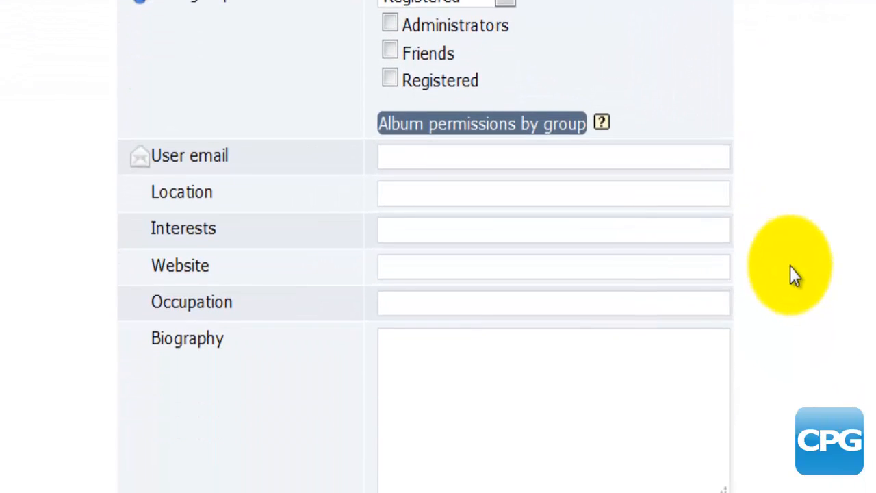
pyautogui.scroll(3, 793, 275)
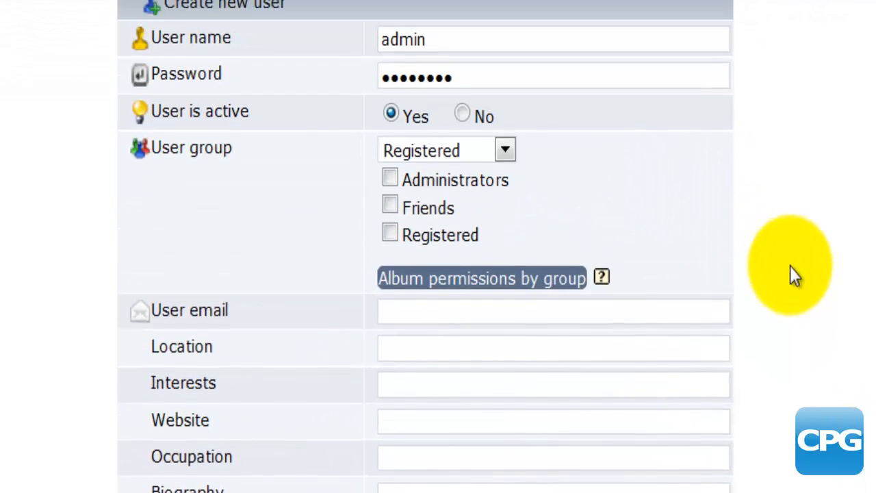
pyautogui.click(416, 70)
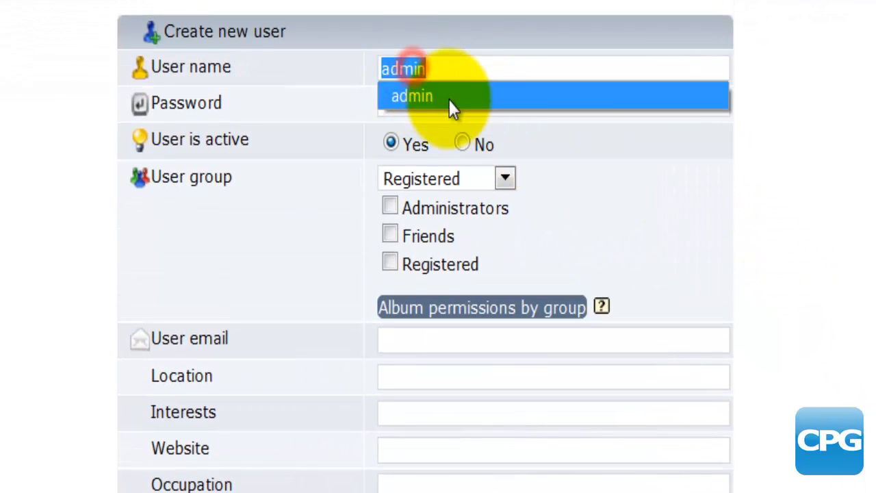
pyautogui.click(419, 104)
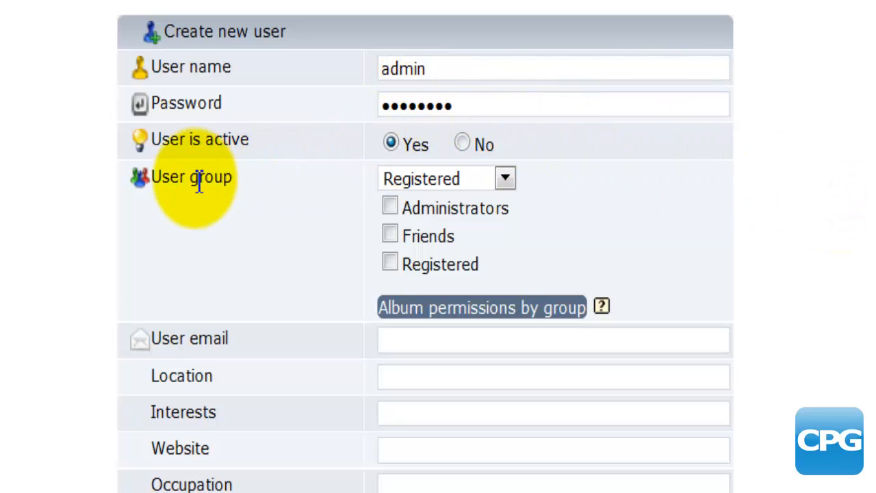
# Set the new user's group to Friends and also enable the Friends membership checkbox.
pyautogui.click(464, 187)
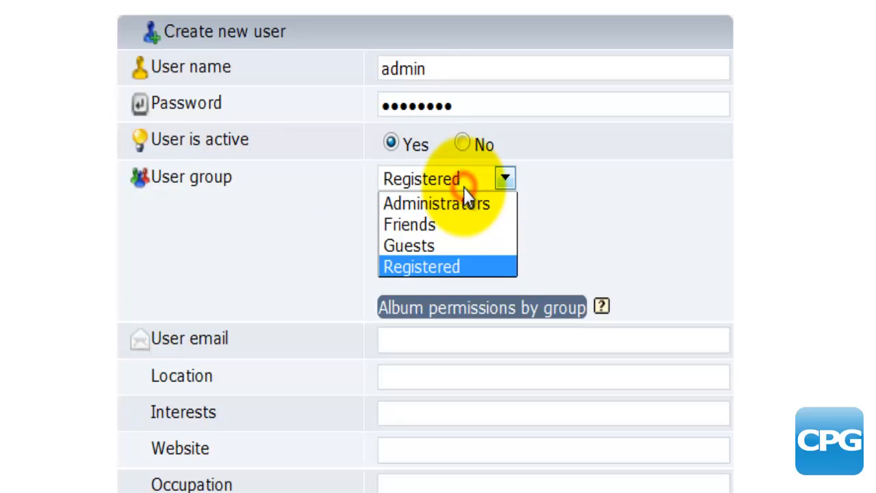
pyautogui.click(864, 284)
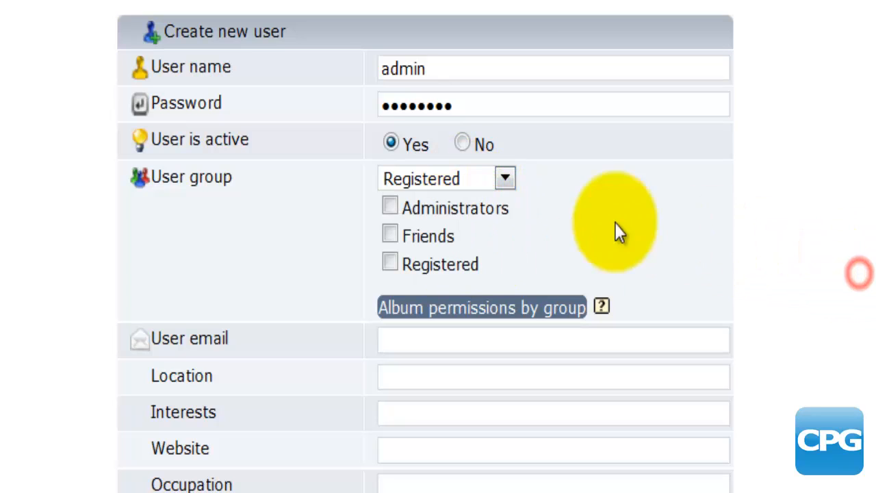
pyautogui.click(505, 180)
pyautogui.click(471, 220)
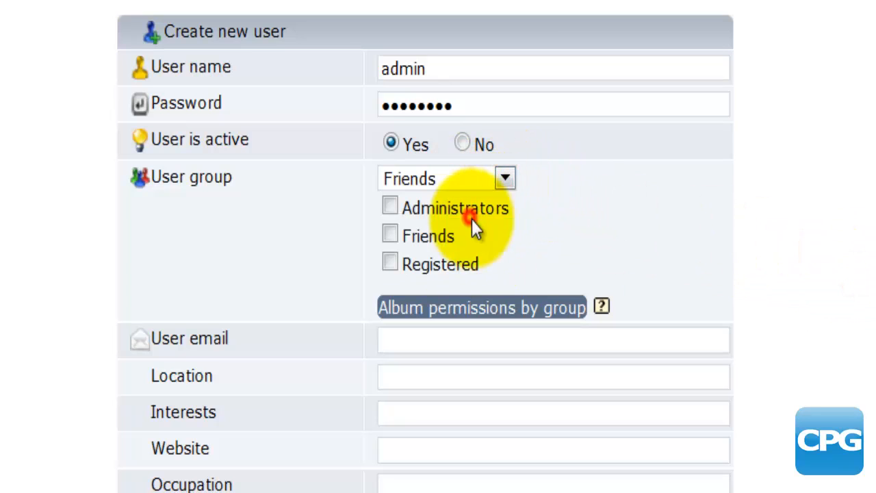
pyautogui.click(391, 236)
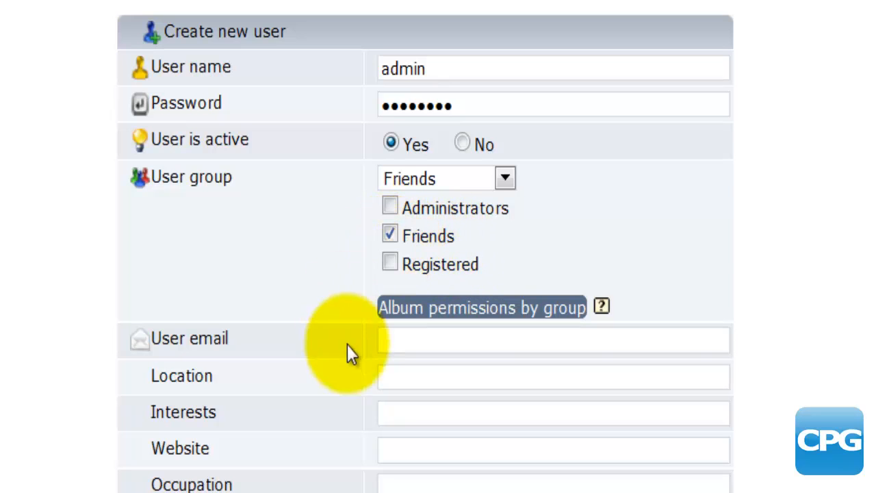
# Examine the new user form's email, location, interests, website, occupation, biography and login data fields.
pyautogui.click(414, 348)
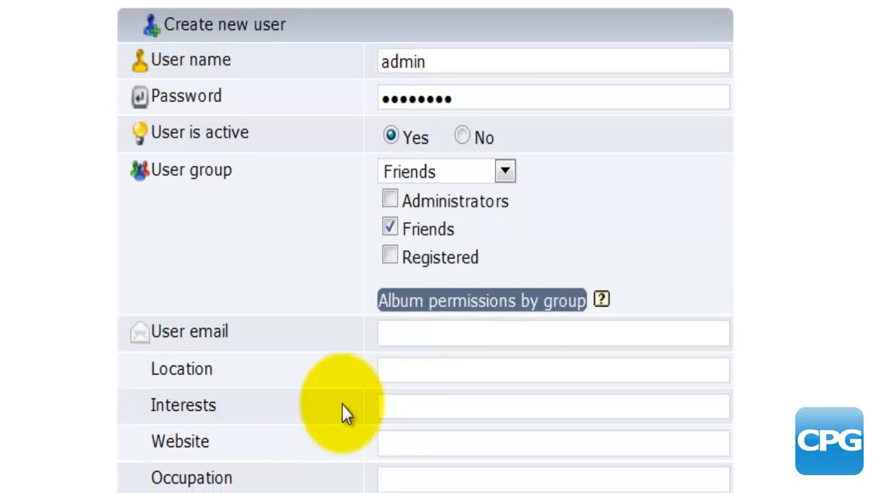
pyautogui.scroll(-2, 342, 404)
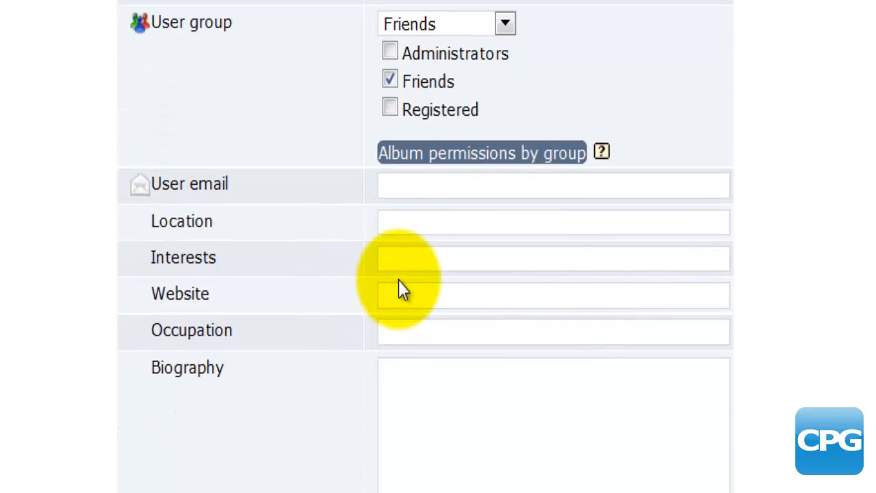
pyautogui.click(407, 335)
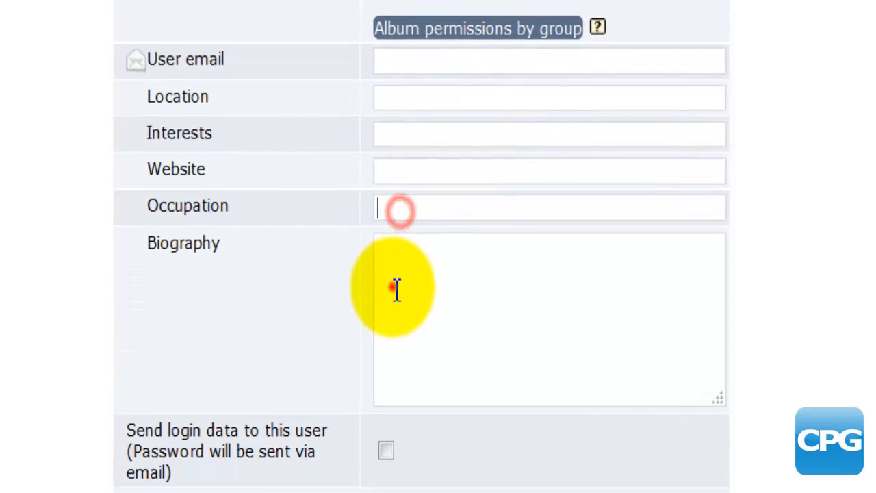
pyautogui.click(397, 413)
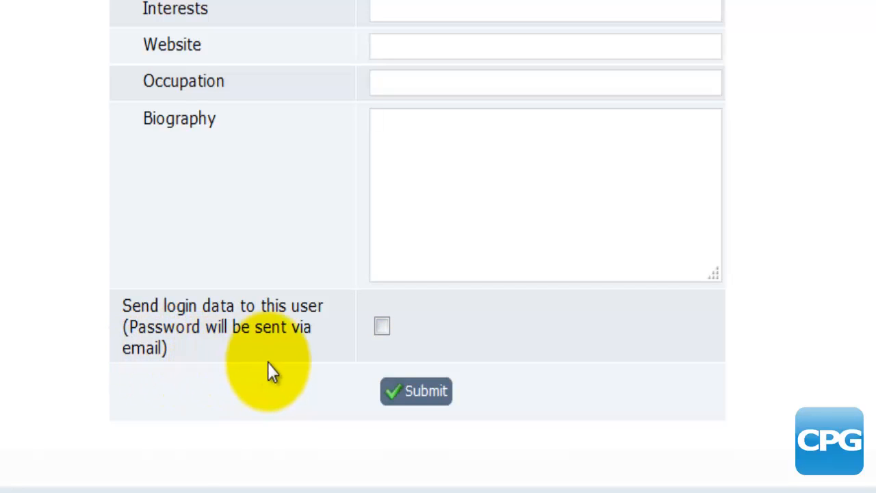
pyautogui.scroll(2, 287, 352)
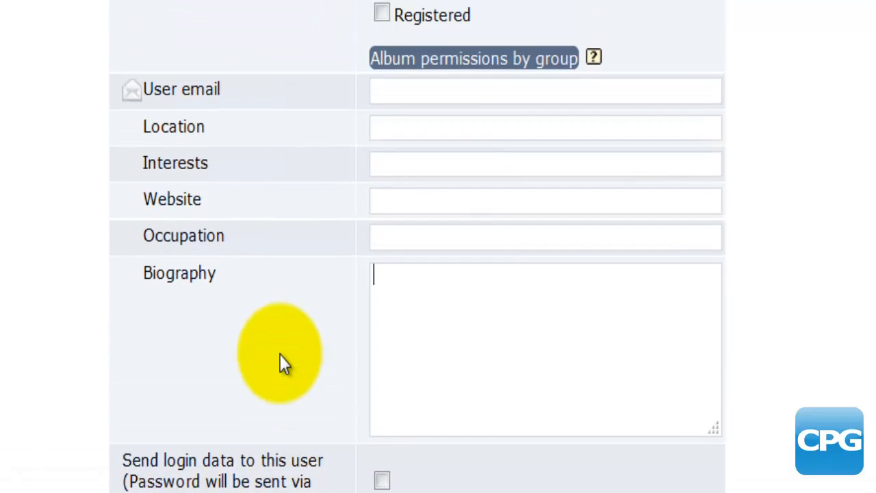
pyautogui.scroll(-2, 280, 355)
pyautogui.scroll(5, 87, 199)
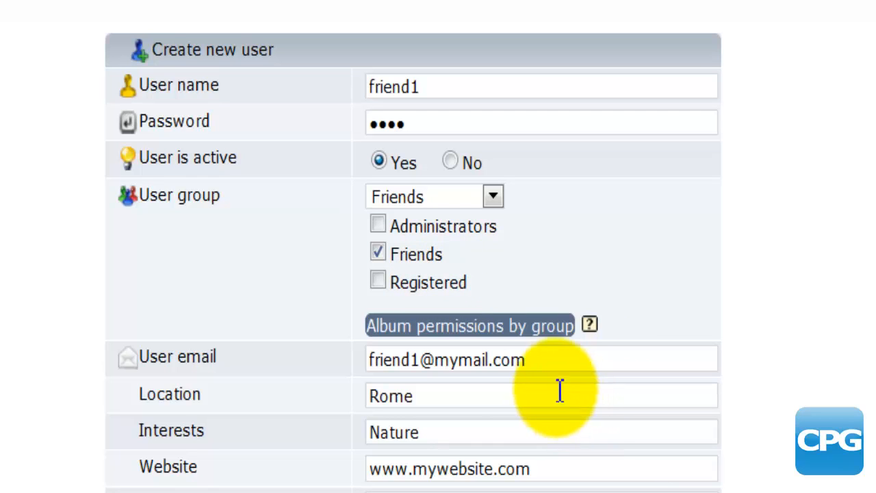
# Review the new user's location, interests, website, occupation and biography entries.
pyautogui.click(505, 397)
pyautogui.click(459, 430)
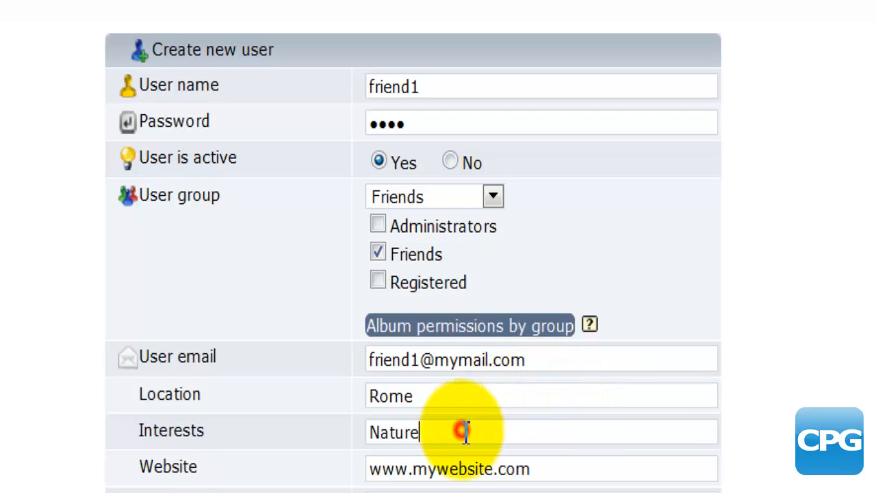
pyautogui.doubleClick(410, 433)
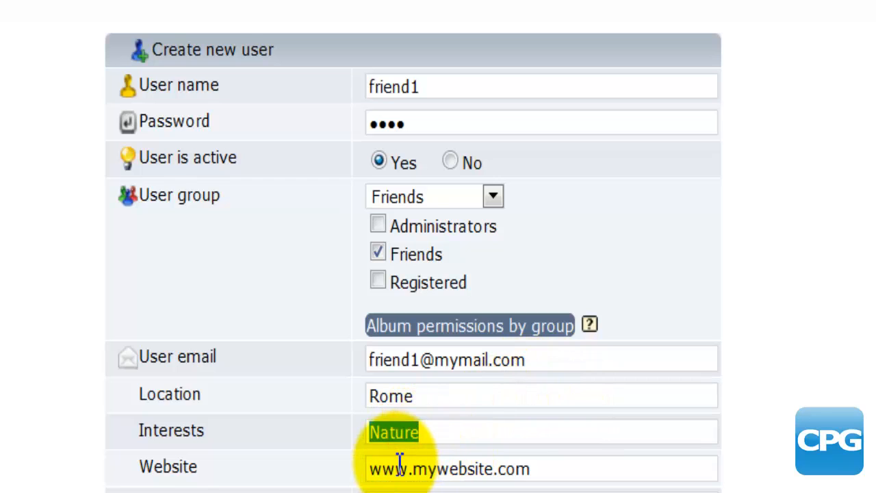
pyautogui.click(398, 461)
pyautogui.click(413, 459)
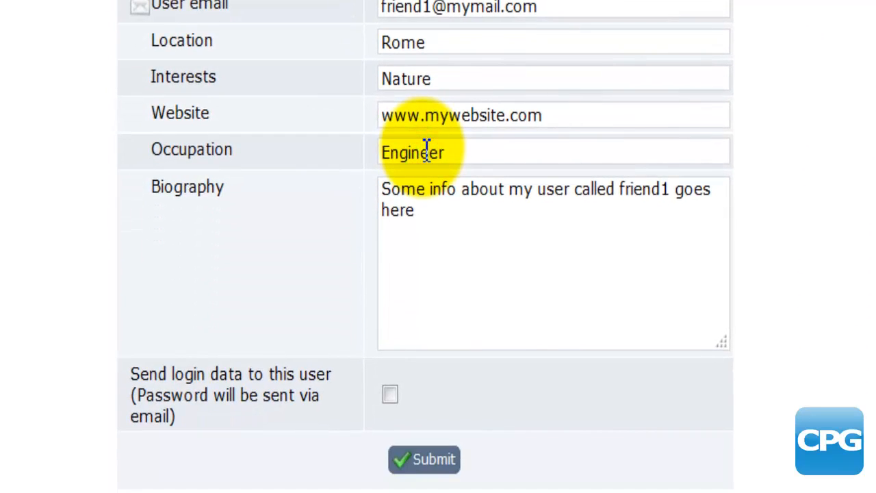
pyautogui.click(434, 187)
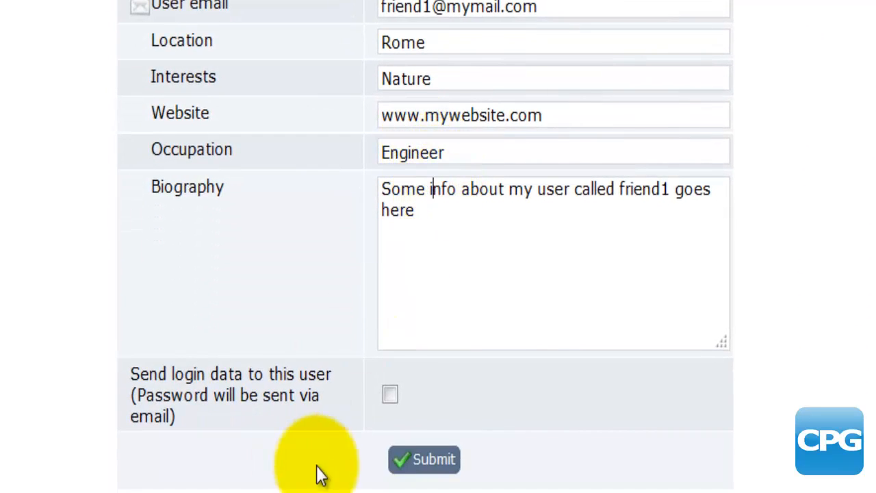
# Enable sending login data to the new user, submit the form, and dismiss the browser's prompt to remember the login.
pyautogui.click(390, 397)
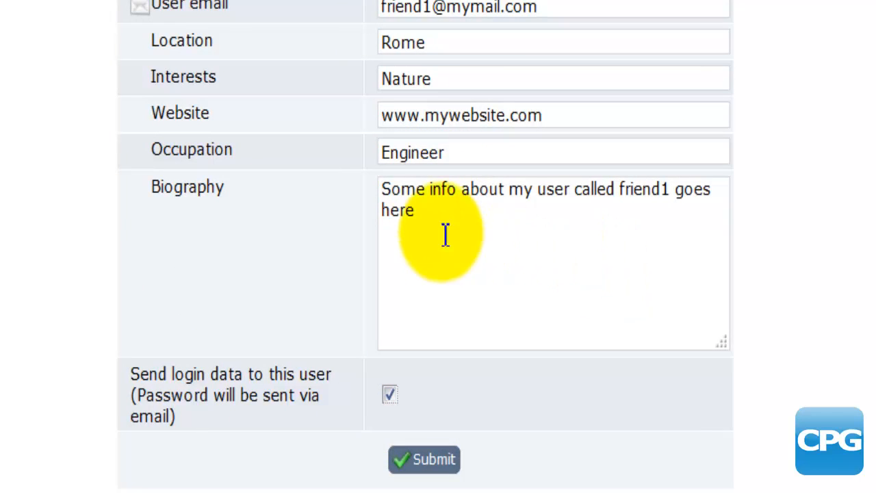
pyautogui.click(434, 462)
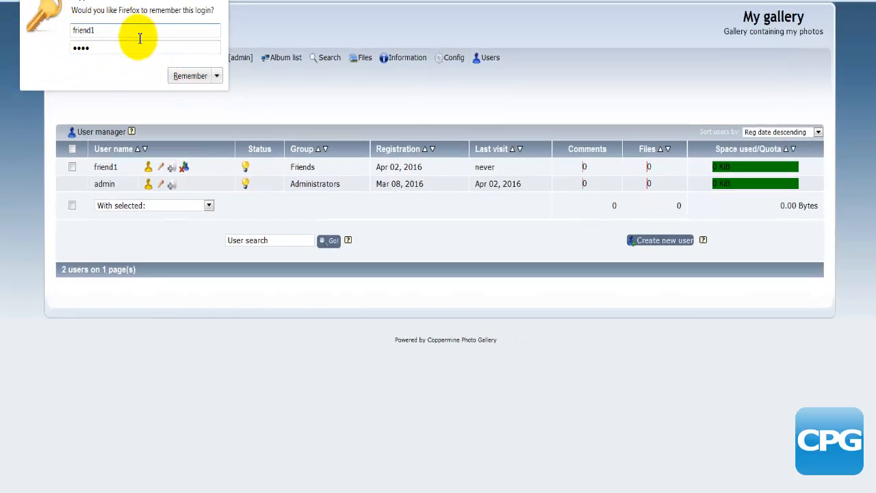
pyautogui.click(224, 1)
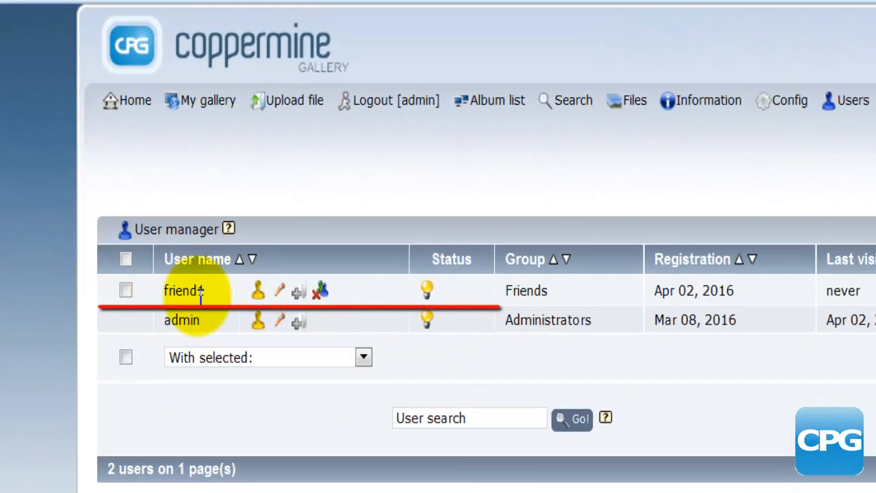
pyautogui.rightClick(324, 294)
pyautogui.click(353, 272)
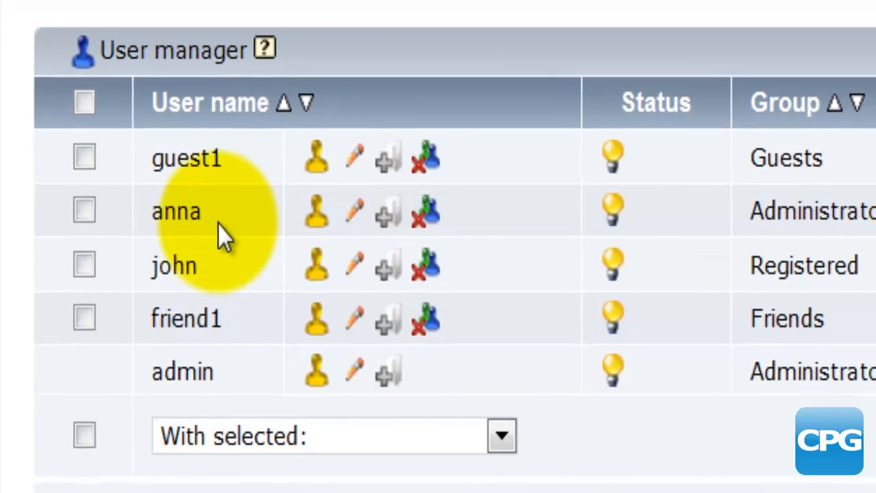
# Check the group assigned to each newly created user in the user manager list.
pyautogui.doubleClick(787, 215)
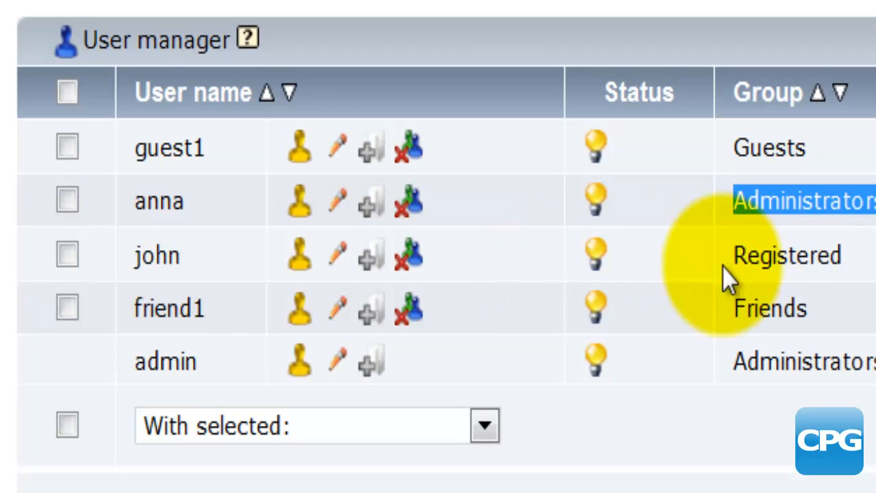
pyautogui.doubleClick(758, 255)
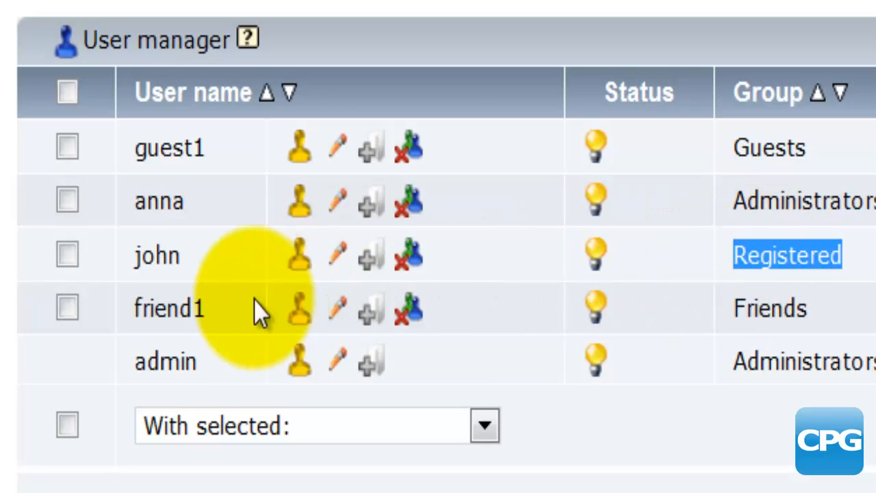
pyautogui.doubleClick(740, 308)
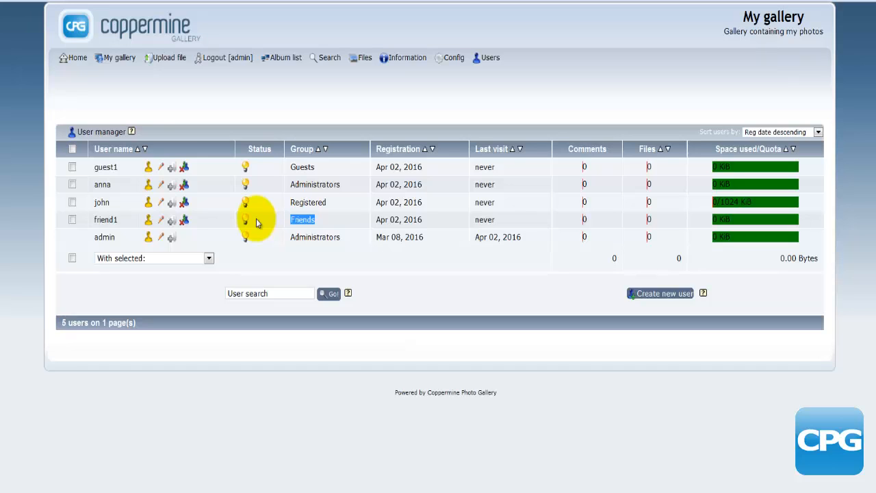
# Open the Ban Users page and examine the new ban's user name, email address, IP address and expiry fields.
pyautogui.click(486, 60)
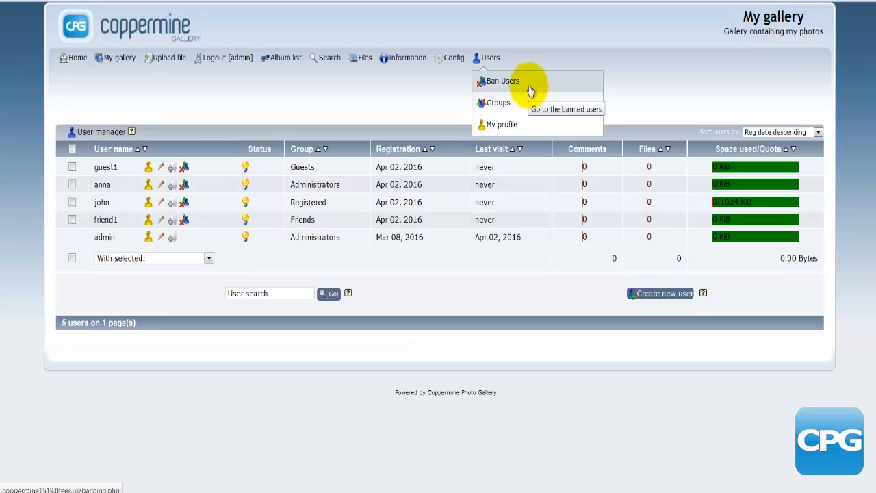
pyautogui.click(530, 90)
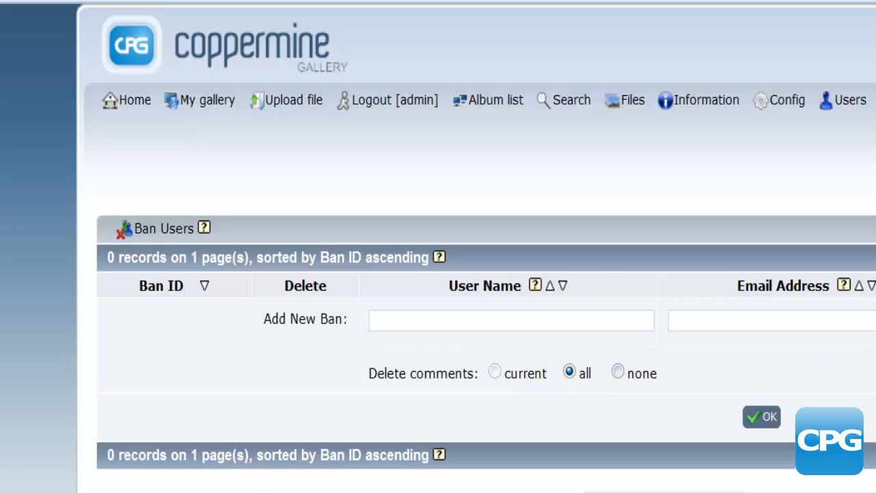
pyautogui.click(499, 316)
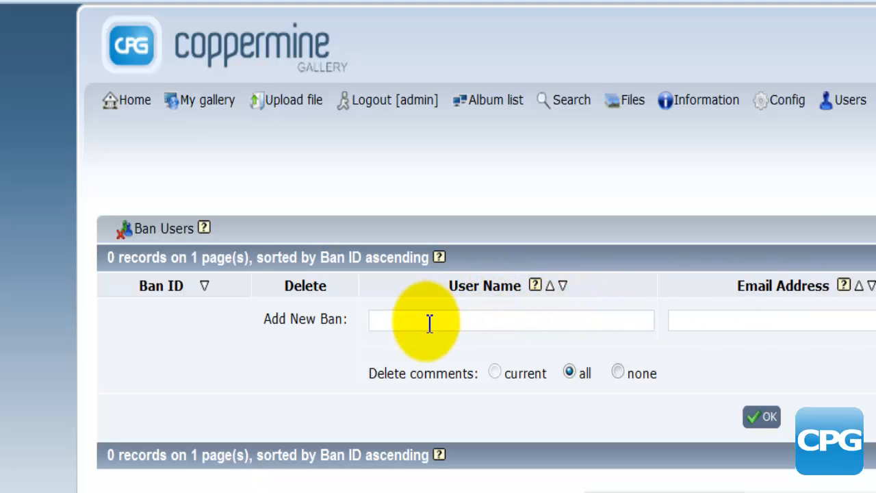
pyautogui.click(758, 320)
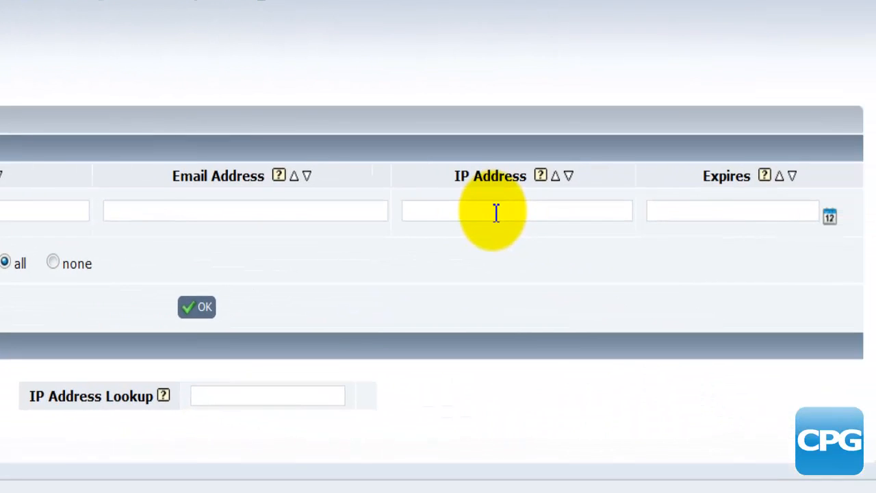
pyautogui.click(495, 212)
pyautogui.click(713, 214)
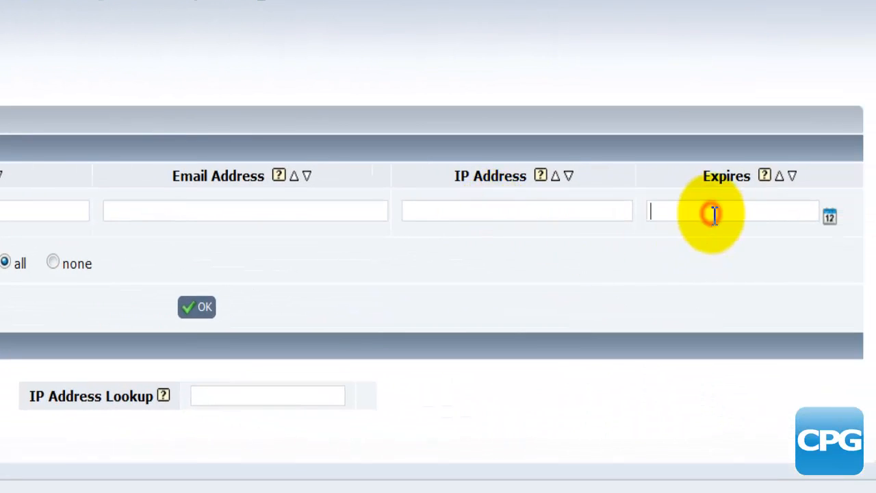
# Set the new ban's expiry date to 2016-09-02 using the date picker.
pyautogui.click(831, 220)
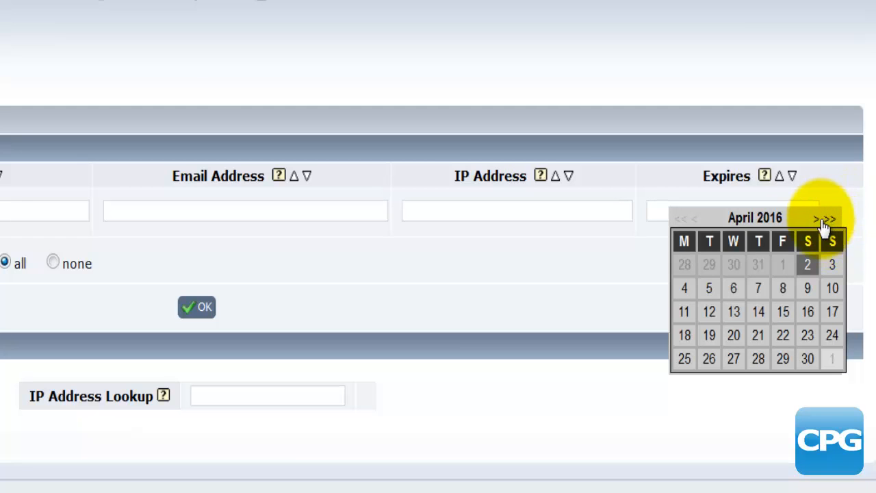
pyautogui.click(816, 219)
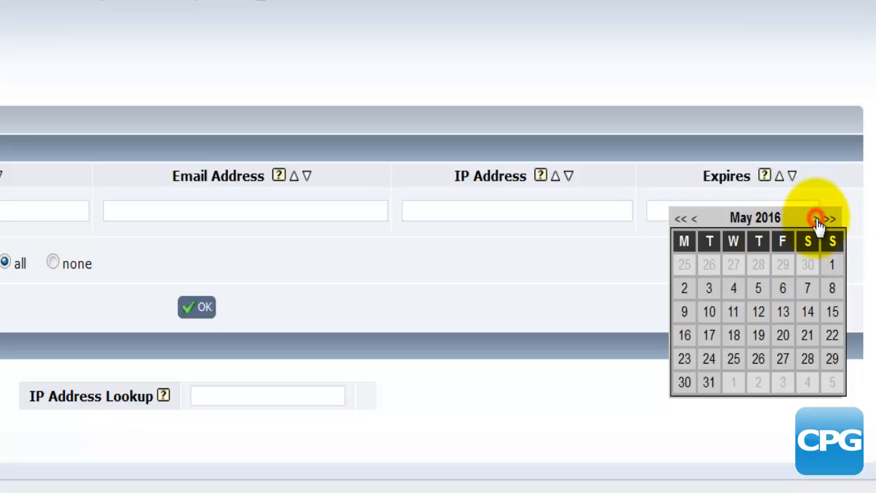
pyautogui.click(816, 219)
pyautogui.click(817, 219)
pyautogui.click(817, 219)
pyautogui.click(817, 219)
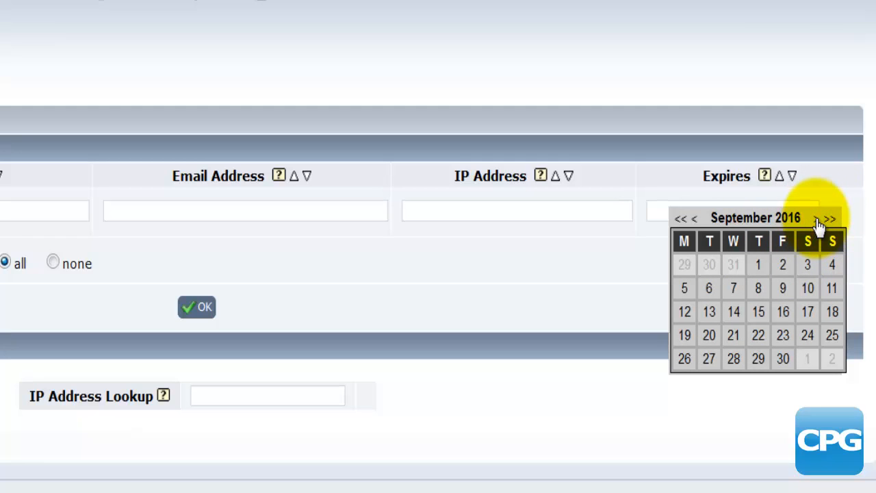
pyautogui.click(784, 267)
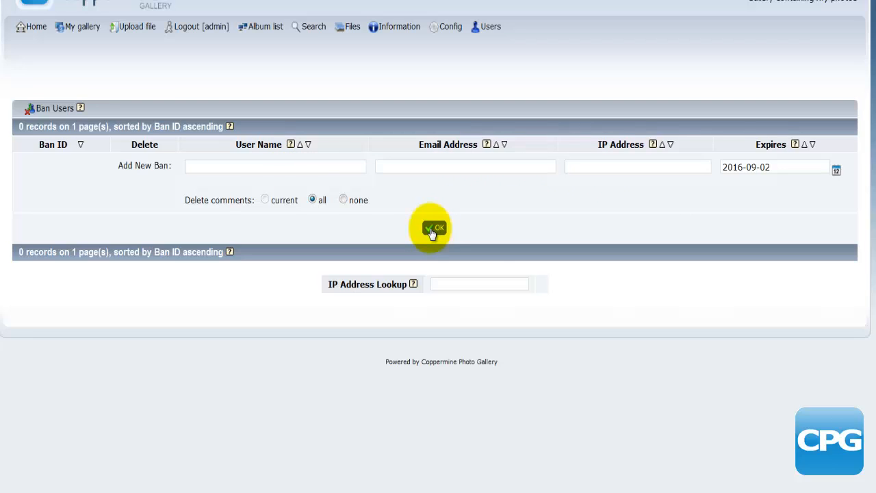
pyautogui.click(513, 215)
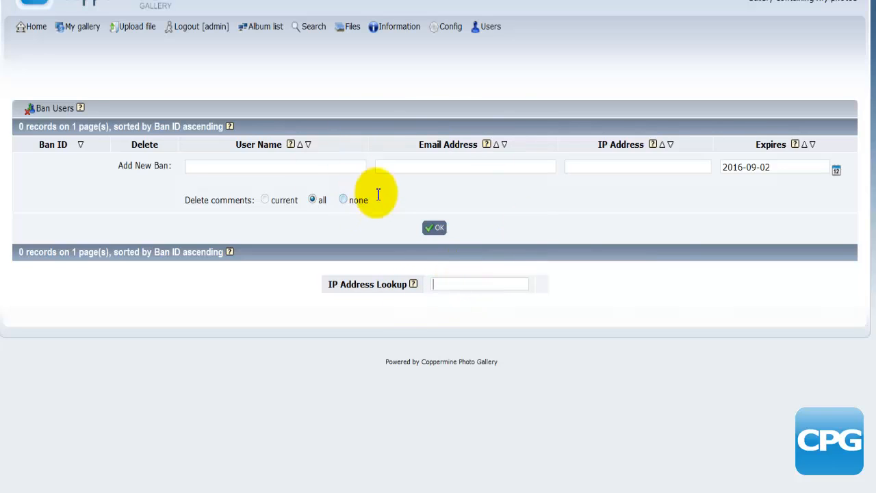
# Ban the user guest1 from the user manager with an expiry date of 2016-04-03 and submit the ban.
pyautogui.click(488, 29)
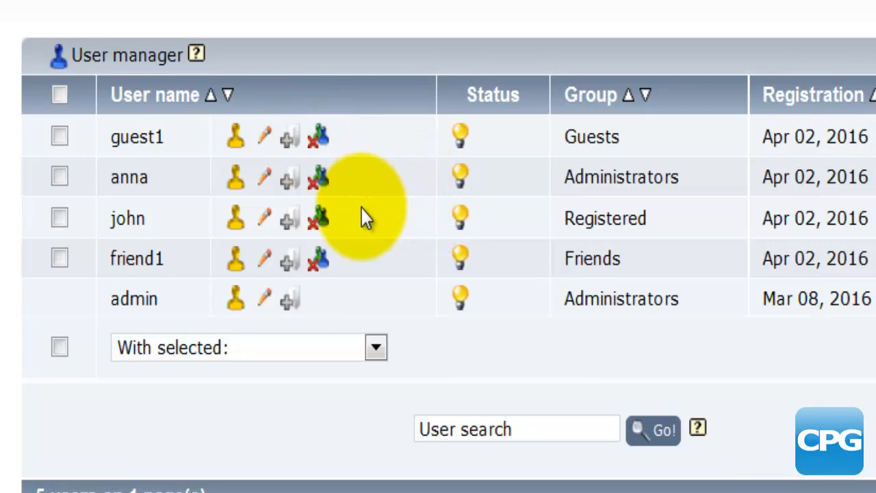
pyautogui.click(320, 140)
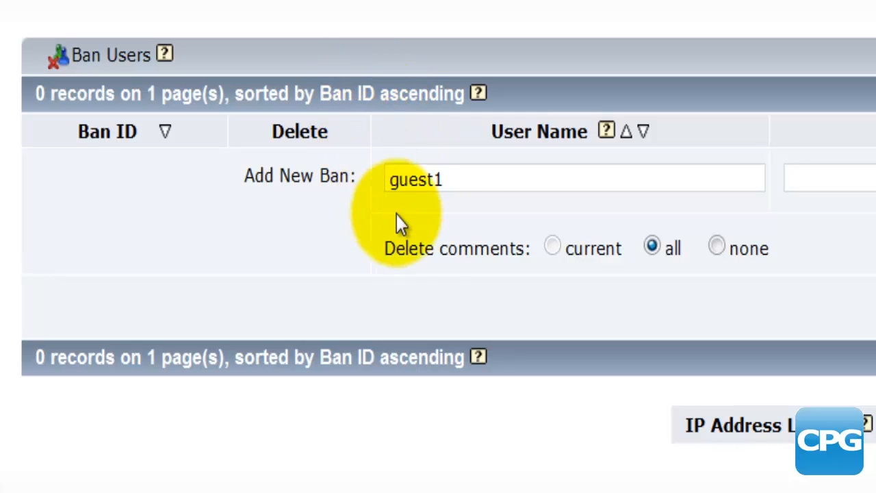
pyautogui.doubleClick(431, 180)
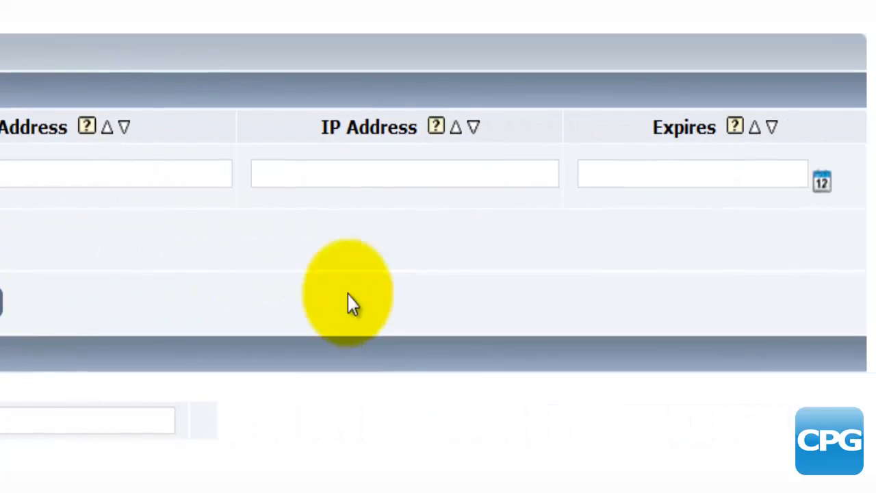
pyautogui.click(802, 182)
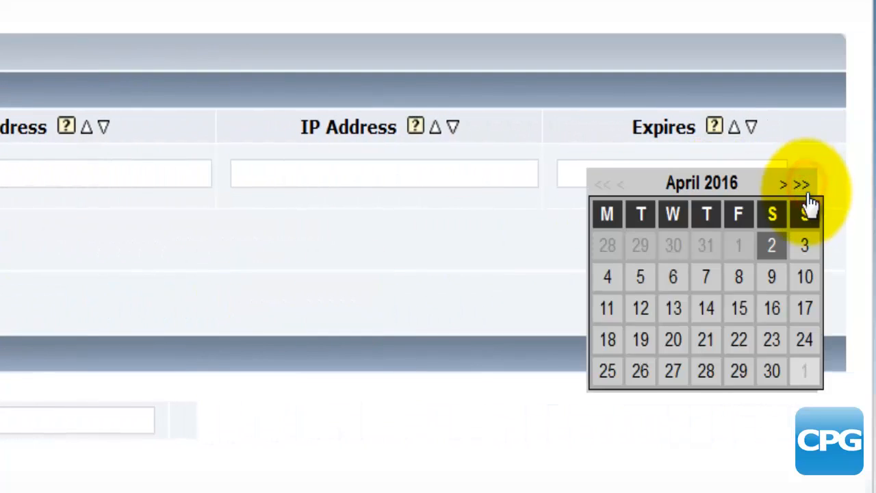
pyautogui.click(805, 248)
pyautogui.click(124, 302)
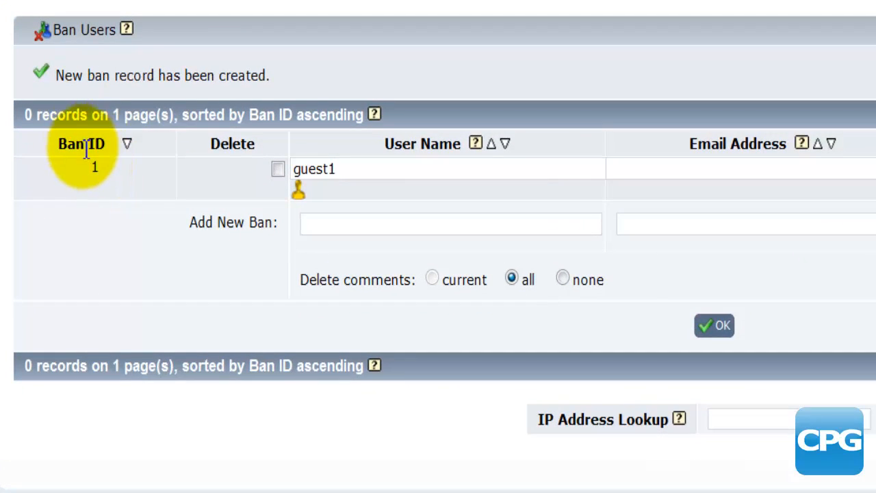
# Mark the guest1 ban record for deletion and examine its ban ID, user name and email address fields.
pyautogui.doubleClick(93, 164)
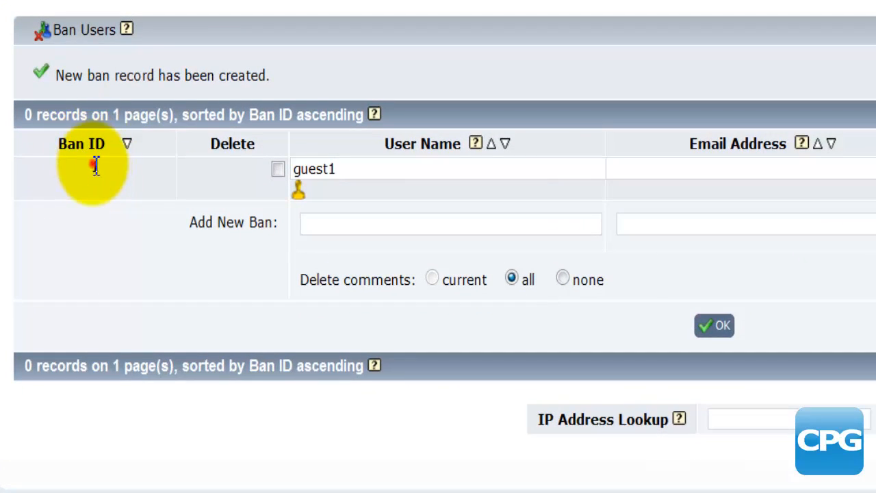
pyautogui.click(277, 169)
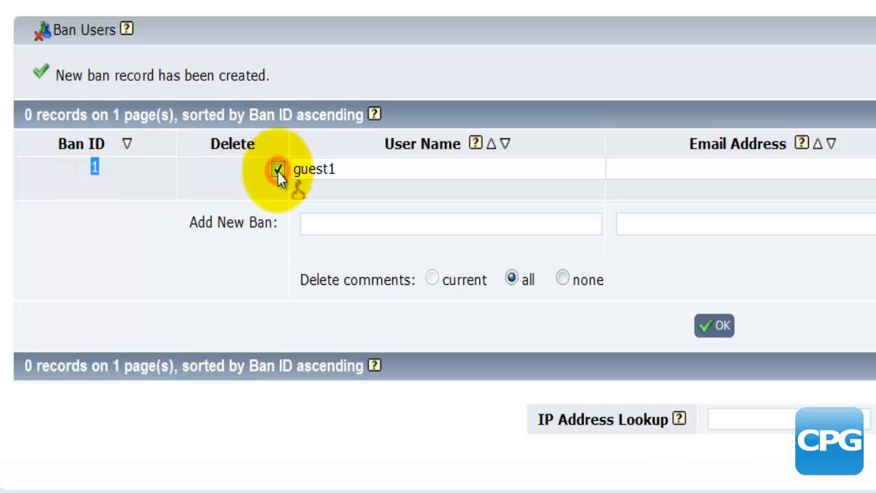
pyautogui.click(370, 169)
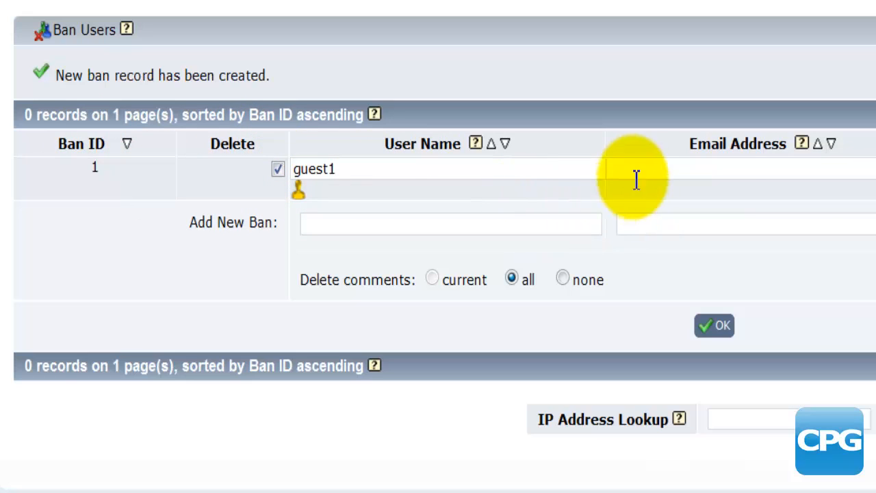
pyautogui.click(720, 178)
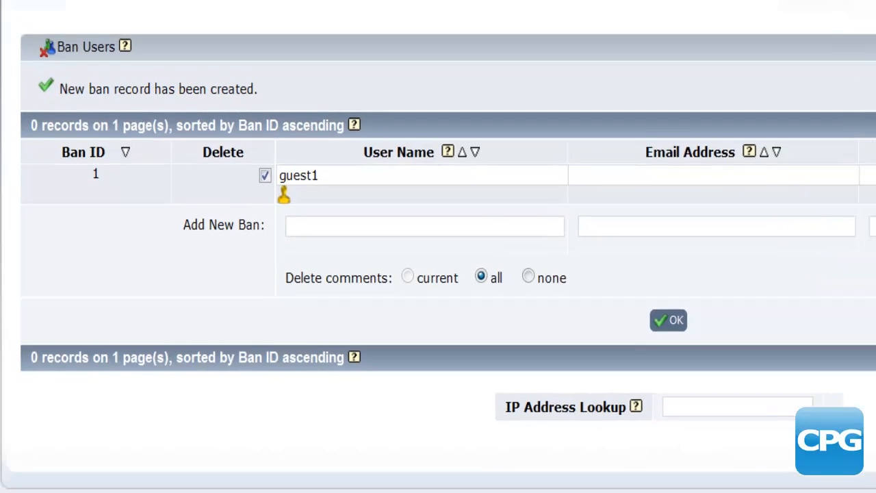
# Return to the user manager to check the user list, and go to the gallery's home page.
pyautogui.moveTo(596, 18)
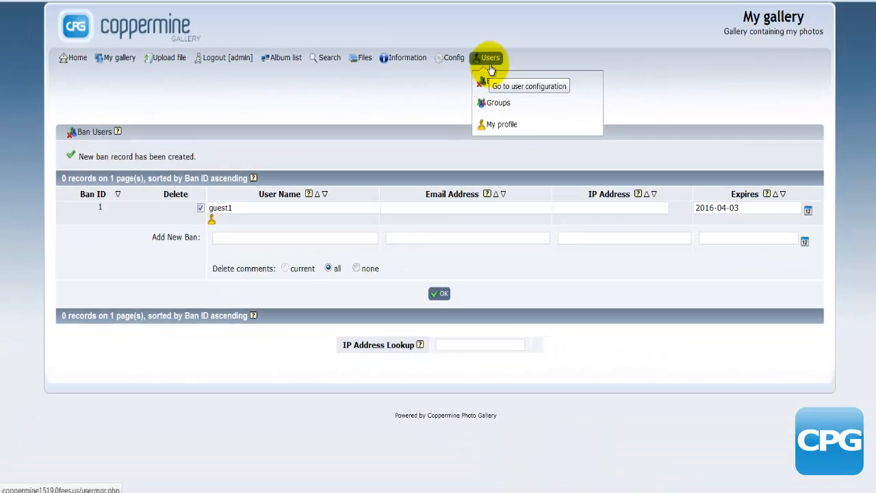
pyautogui.click(490, 60)
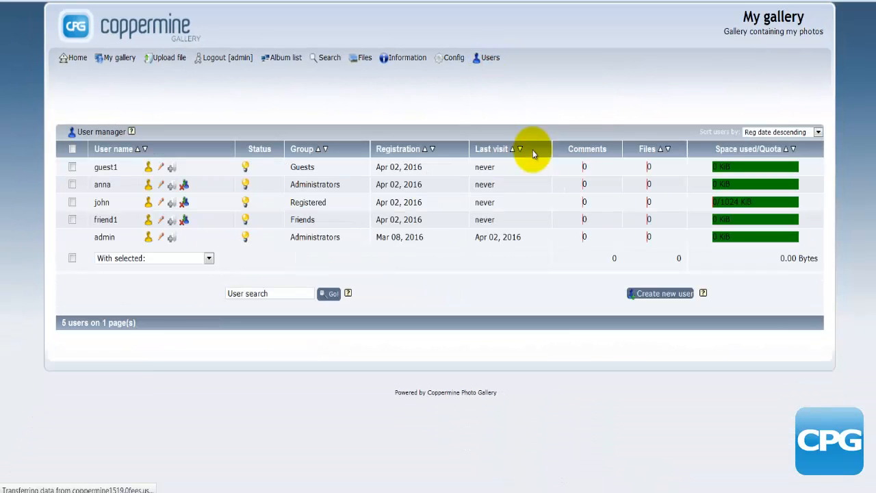
pyautogui.click(75, 26)
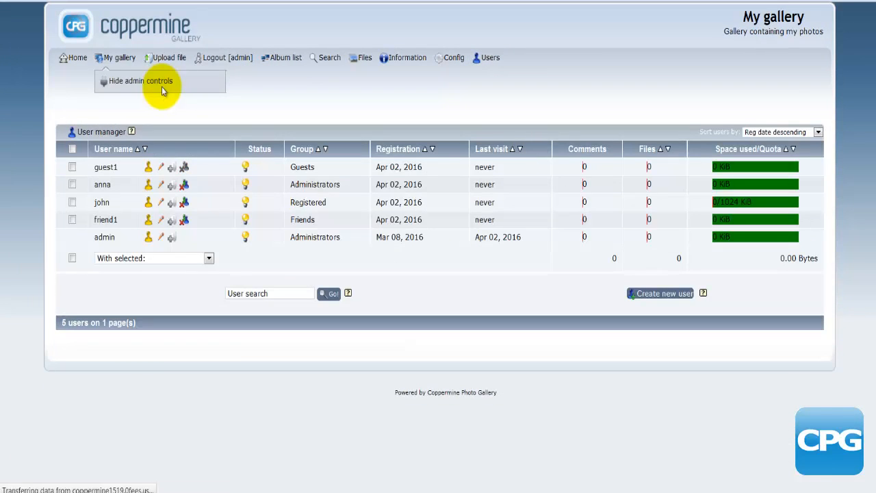